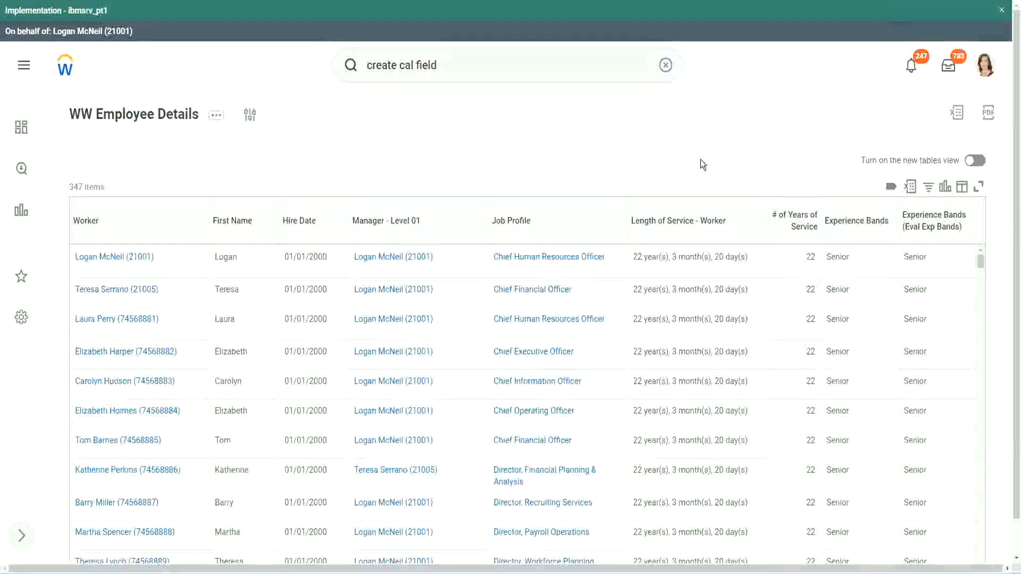
Copy the name of the calculated field CF-WW-Eval Exp-Derive Experience Bands from Years of Service.
left_click(886, 256)
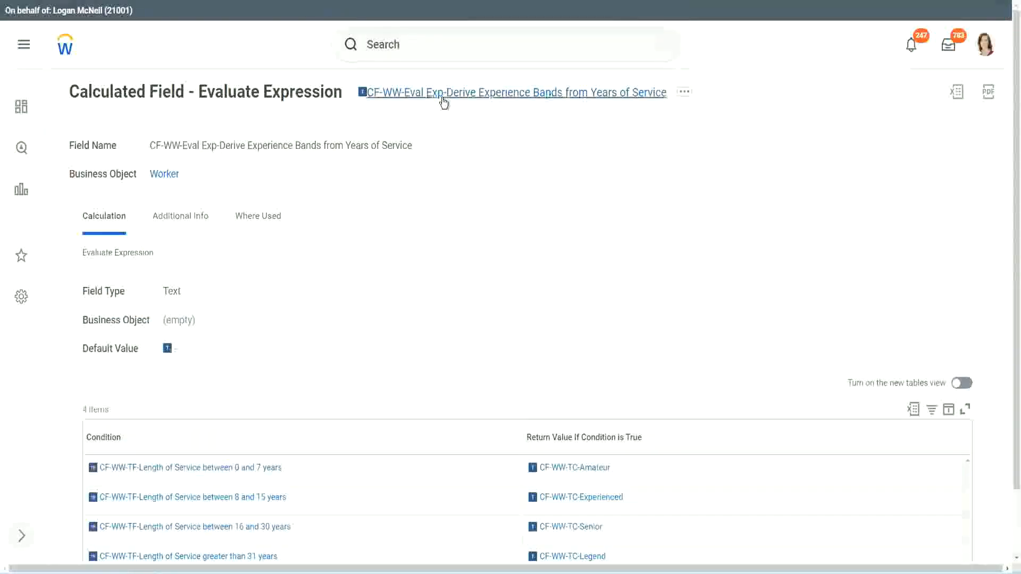
right_click(443, 102)
left_click(478, 156)
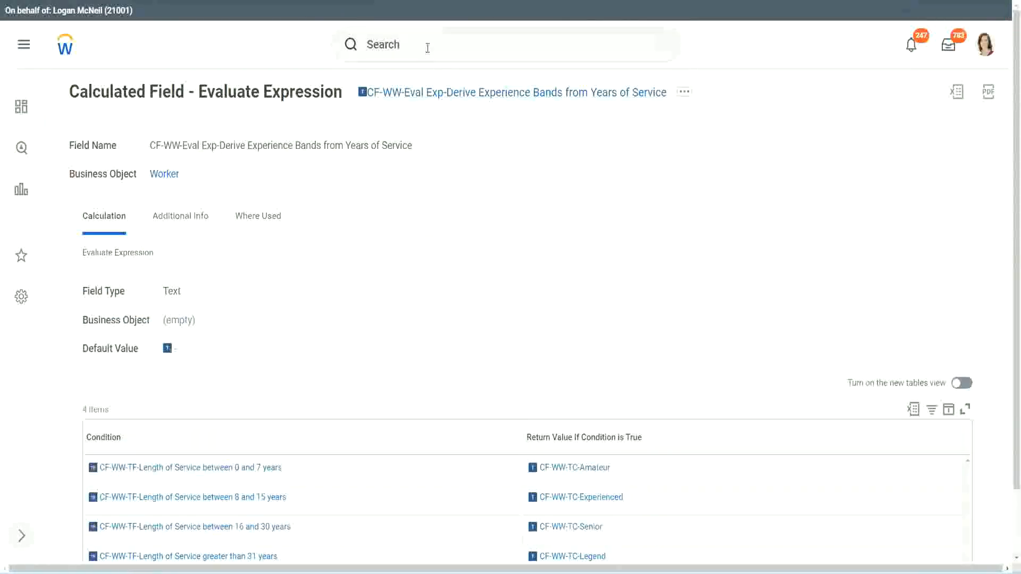
Search for "create calc field" and open the Create Calculated Field task.
left_click(427, 48)
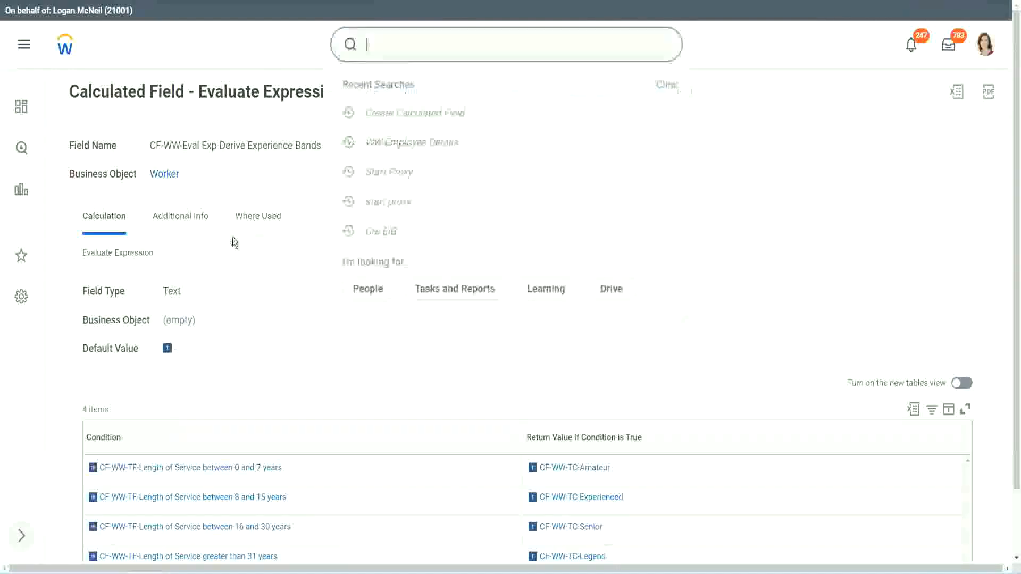
left_click(723, 119)
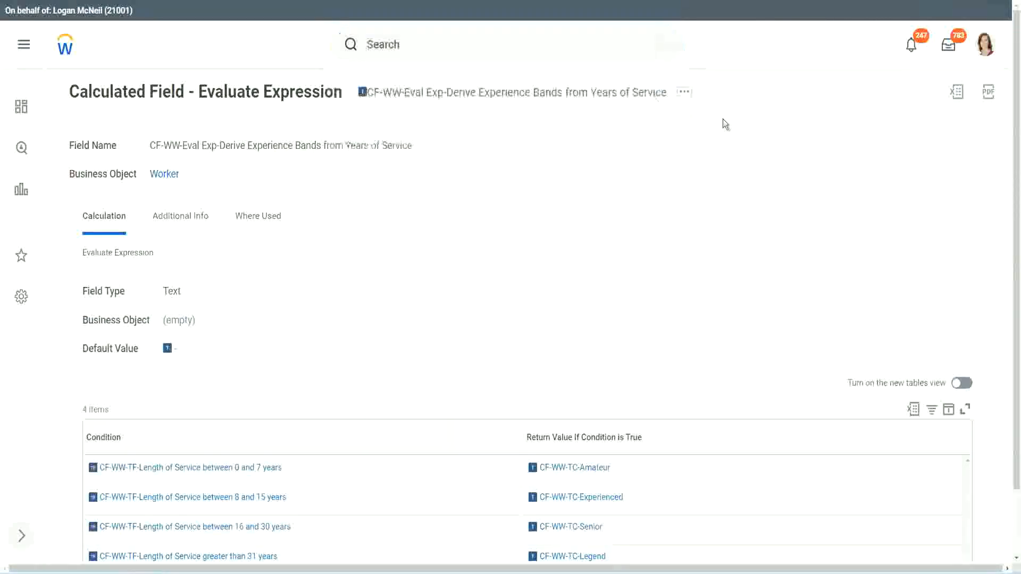
left_click(405, 39)
type("cre")
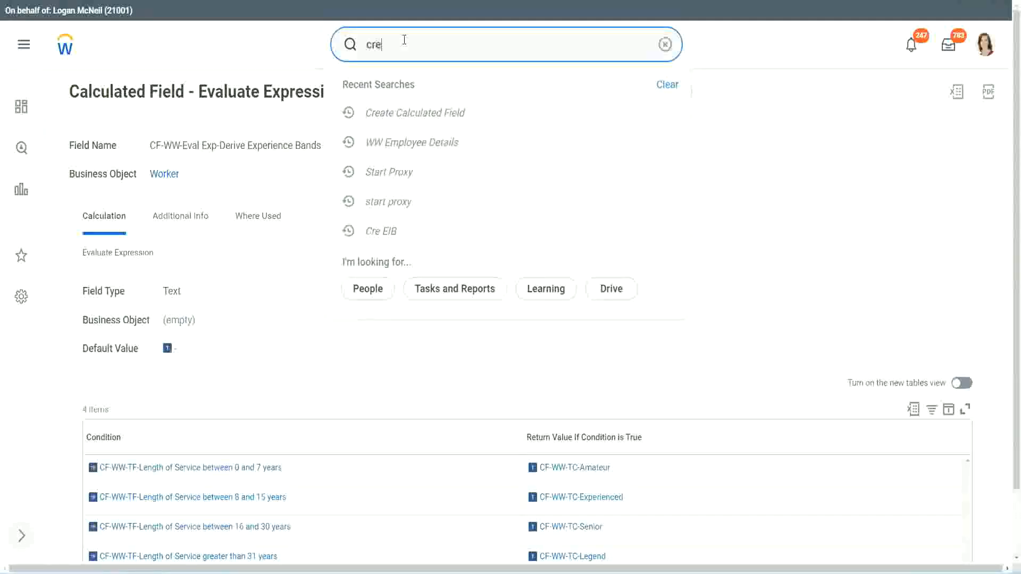
type("ate calc field")
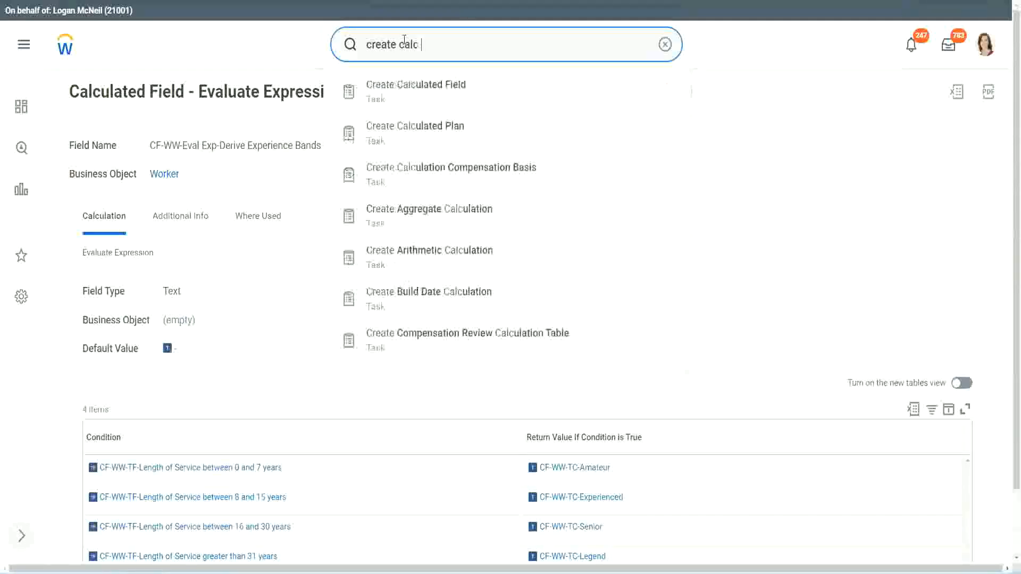
left_click(426, 95)
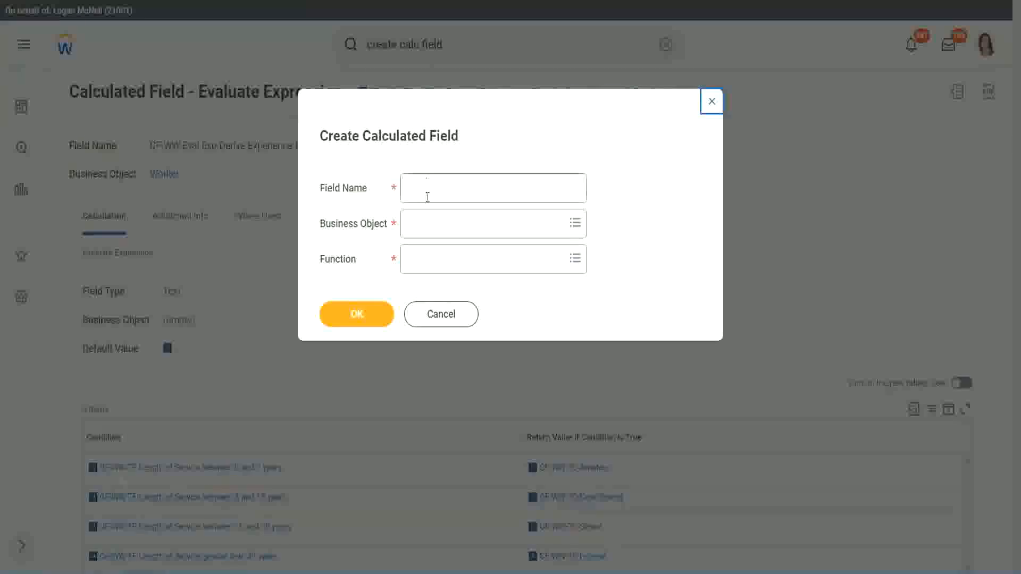
Name the new calculated field CF-WW-LRB-Identify Experience Bands from years of Service.
left_click(427, 190)
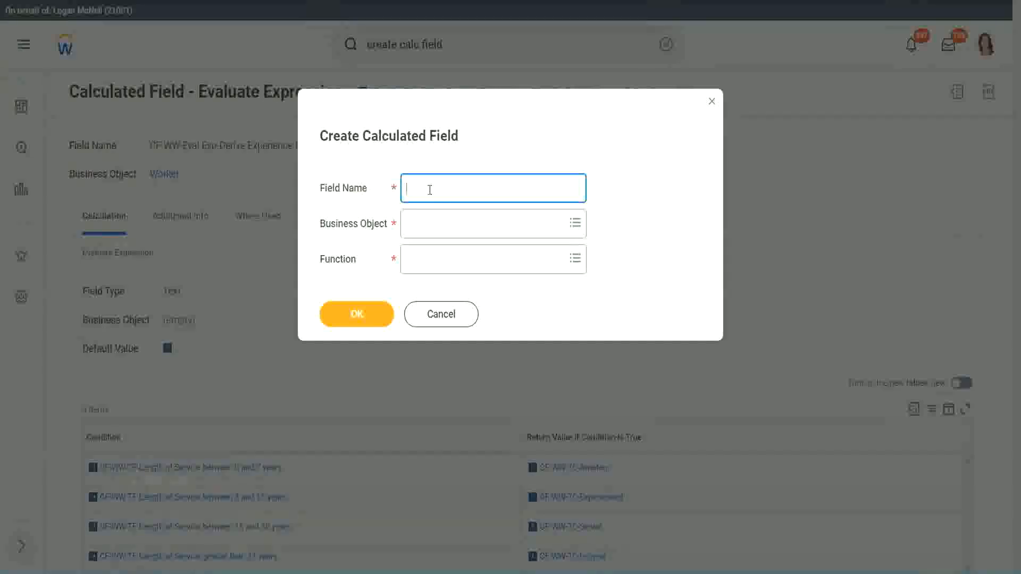
type("CF-WW-LRB-Identify Exe")
key("BackSpace")
type("periende")
key("BackSpace")
key("BackSpace")
type("ce ")
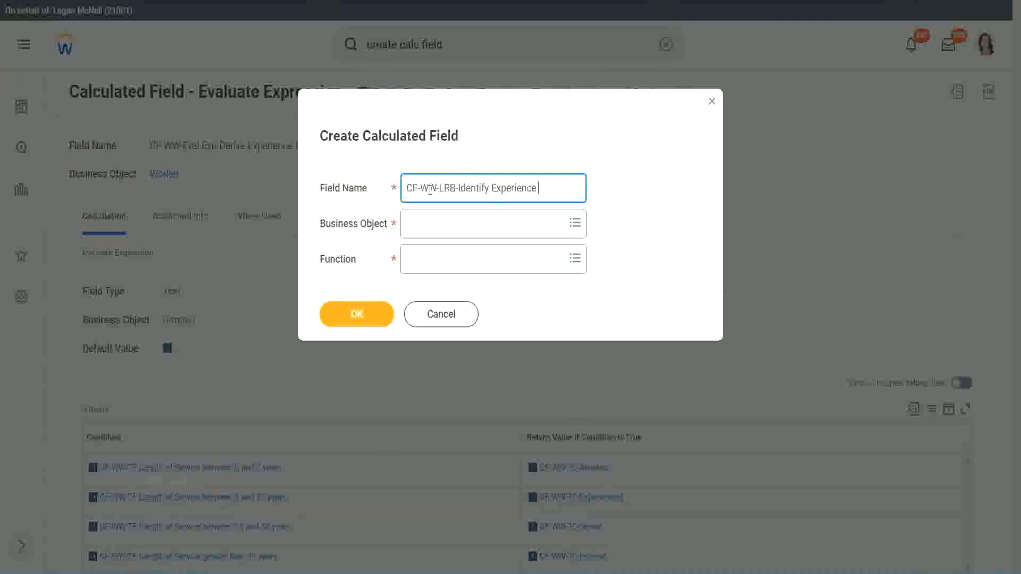
type("Bands from")
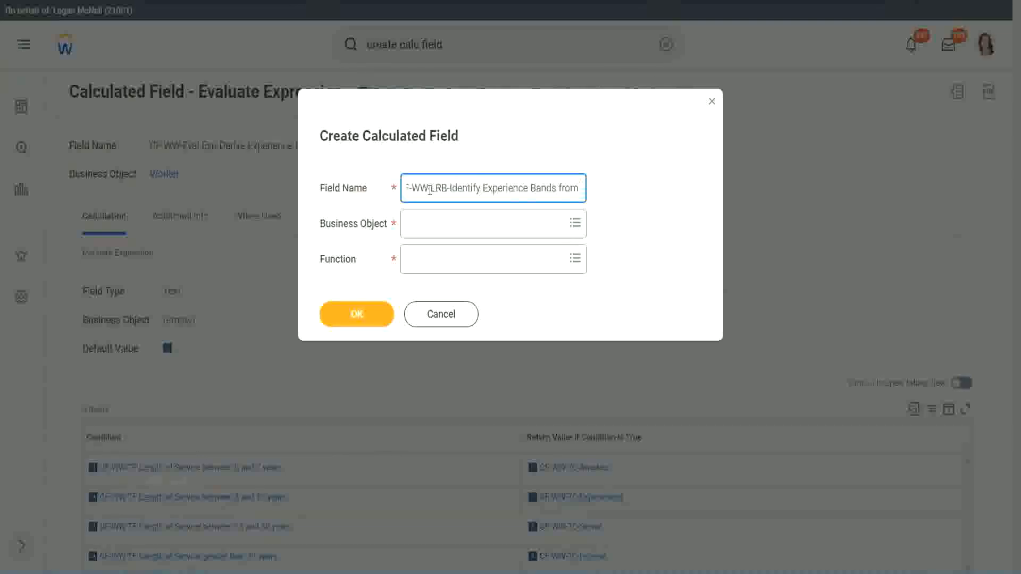
type(" years af Service")
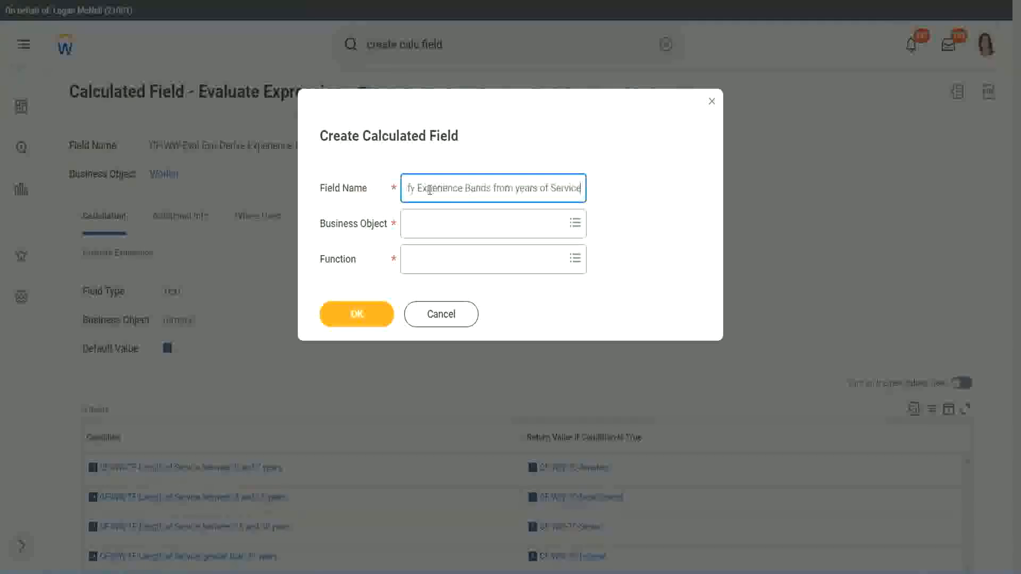
key("Tab")
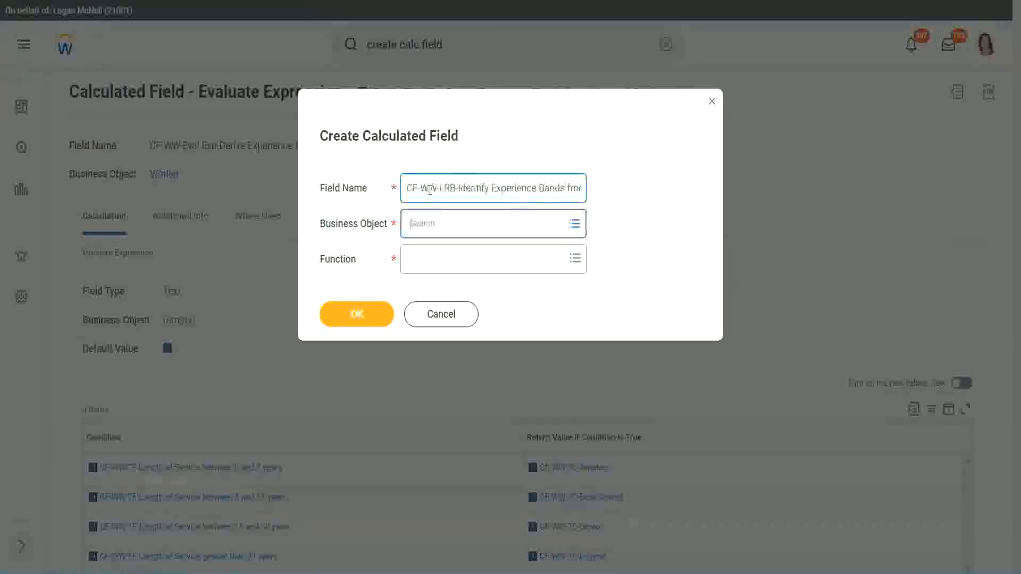
Set the Business Object to Worker and the Function to Lookup Range Band, and continue to the field's definition.
type("wor")
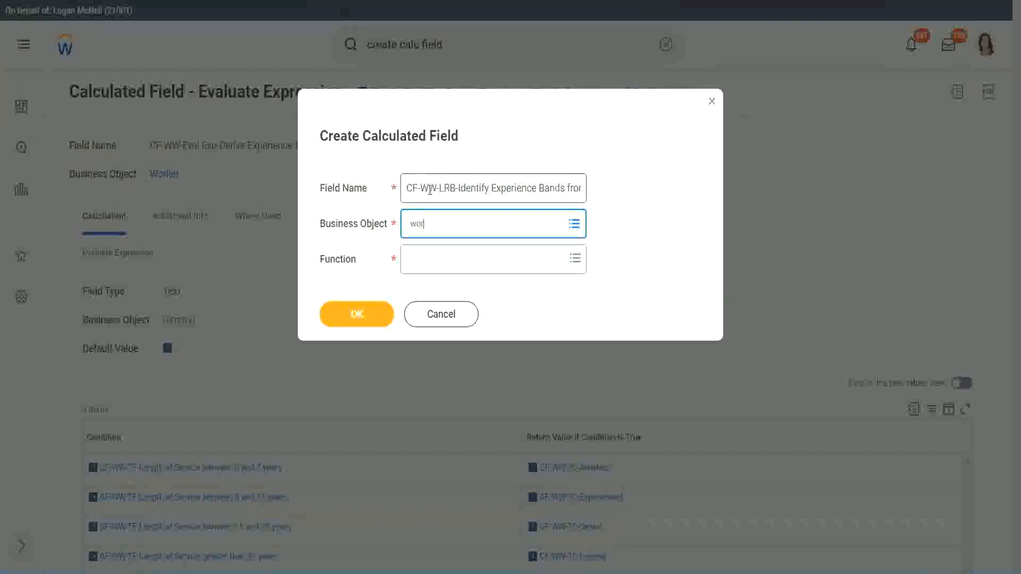
type("ker")
key("Return")
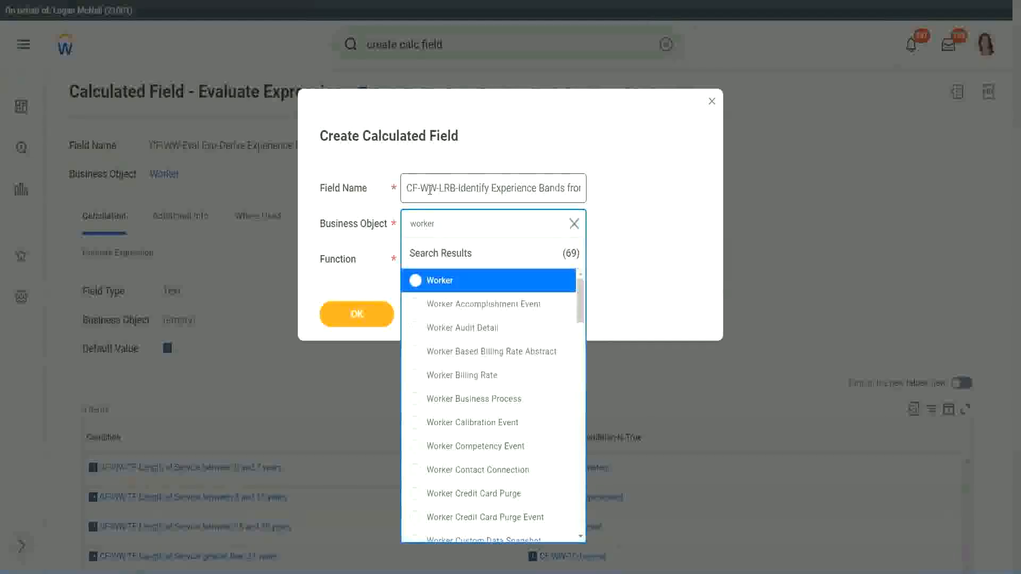
key("Return")
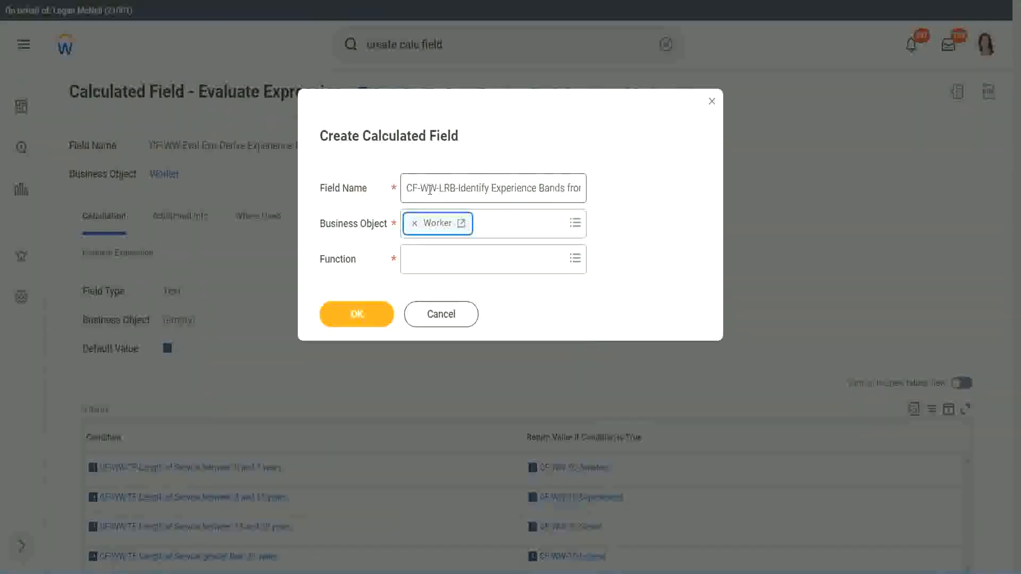
key("Tab")
type("lrb")
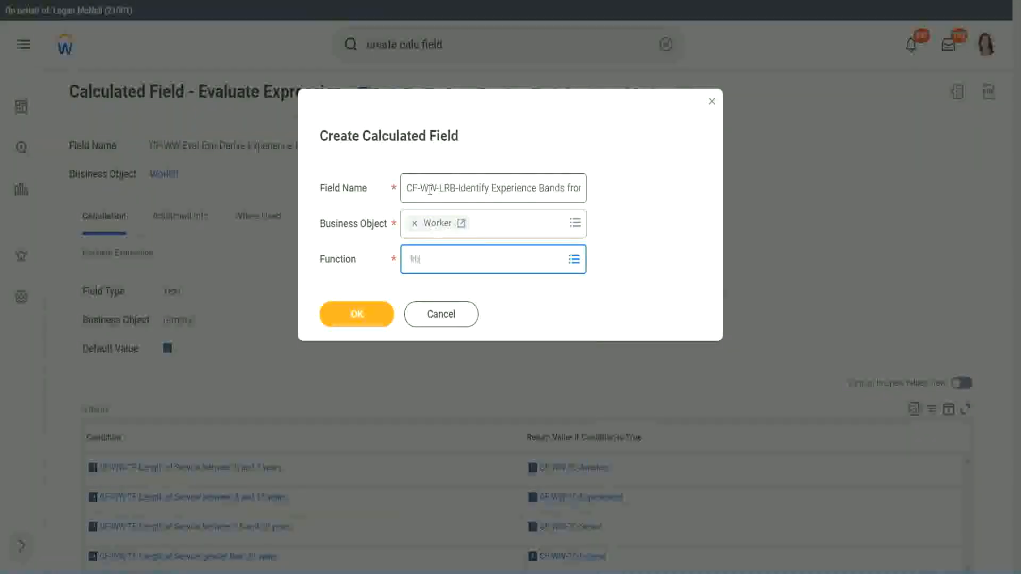
key("Return")
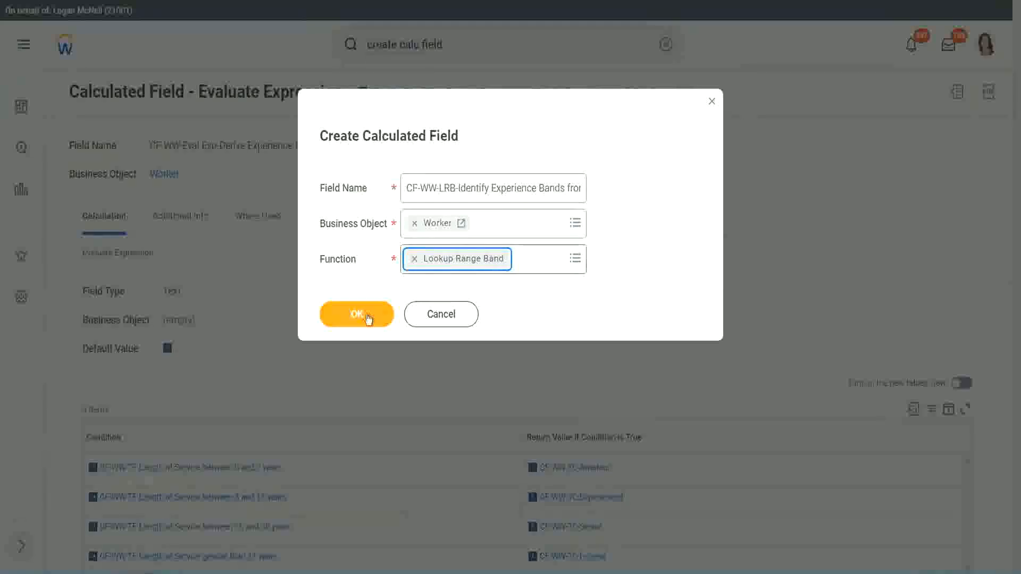
left_click(365, 315)
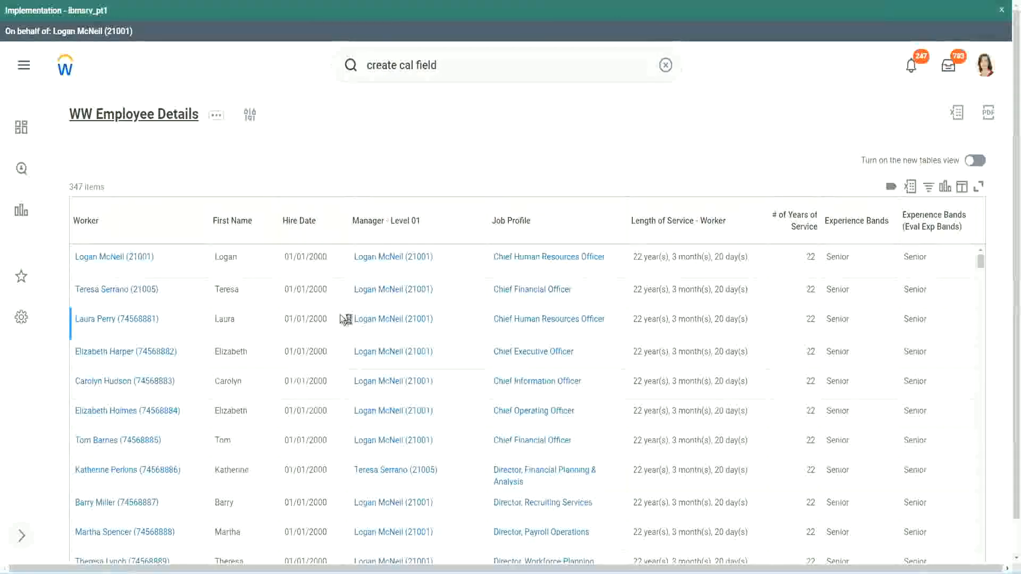
Set the Source Field to CF-WW-Convert Text To Number-Number of Years from Length of Service, copying its name from the WW Employee Details report definition.
scroll(340, 347, "down", 5)
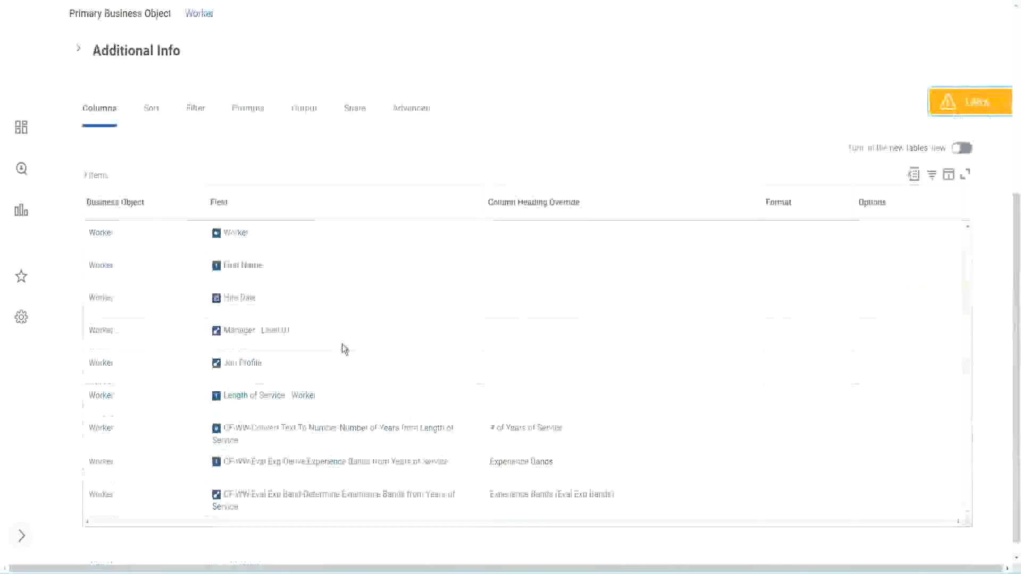
right_click(323, 414)
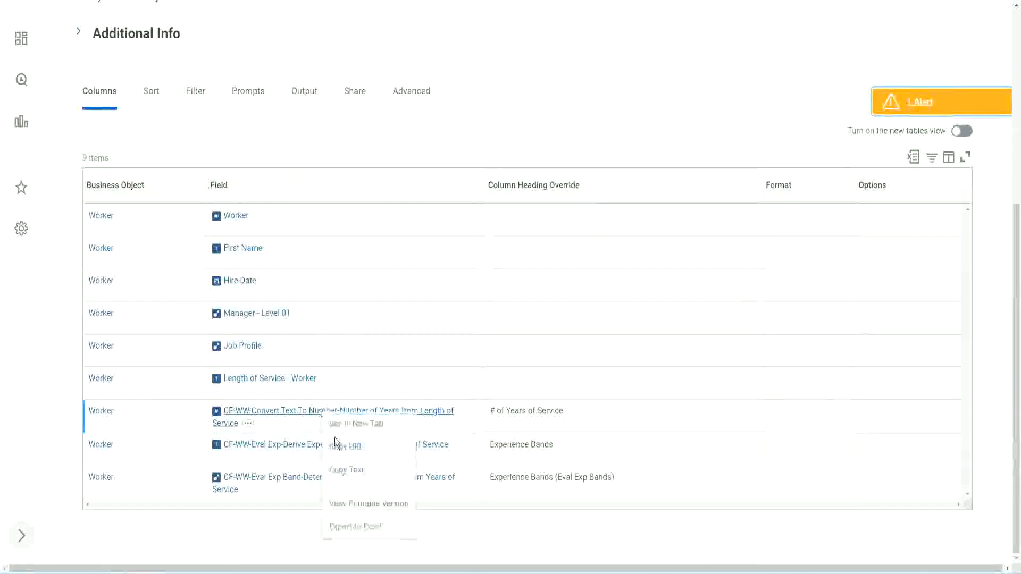
left_click(347, 471)
key("ctrl+Tab")
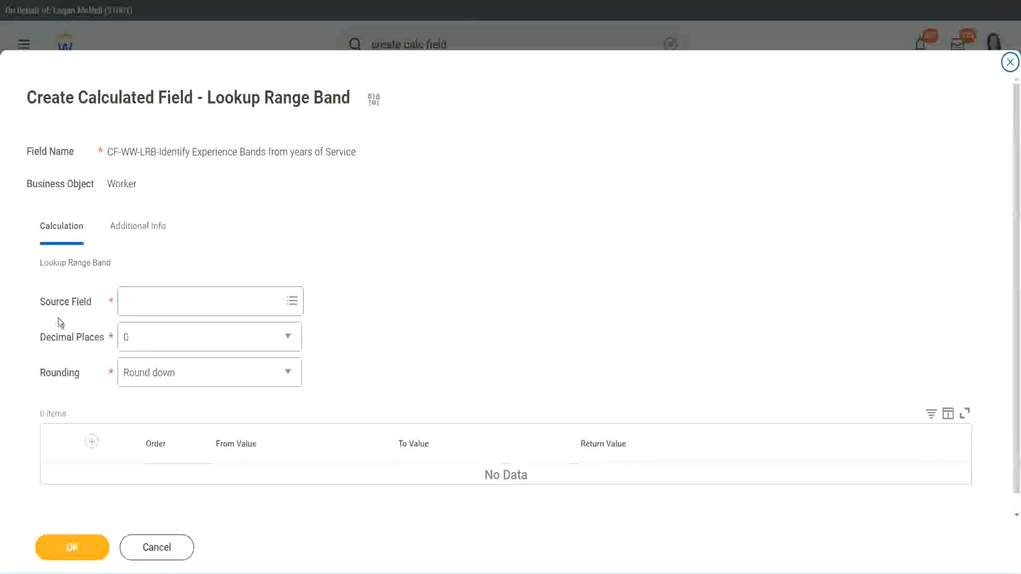
left_click(158, 303)
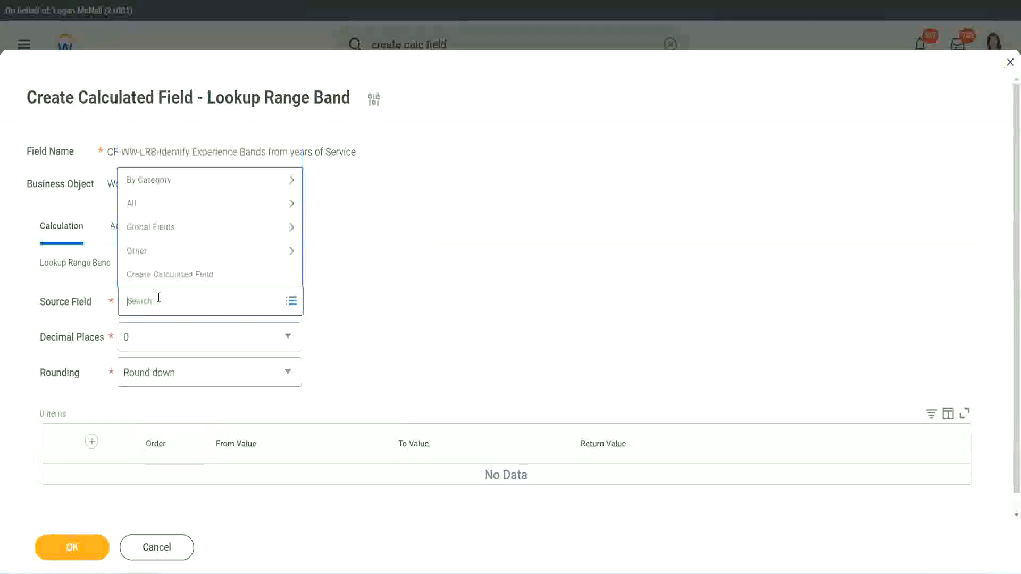
key("ctrl+v")
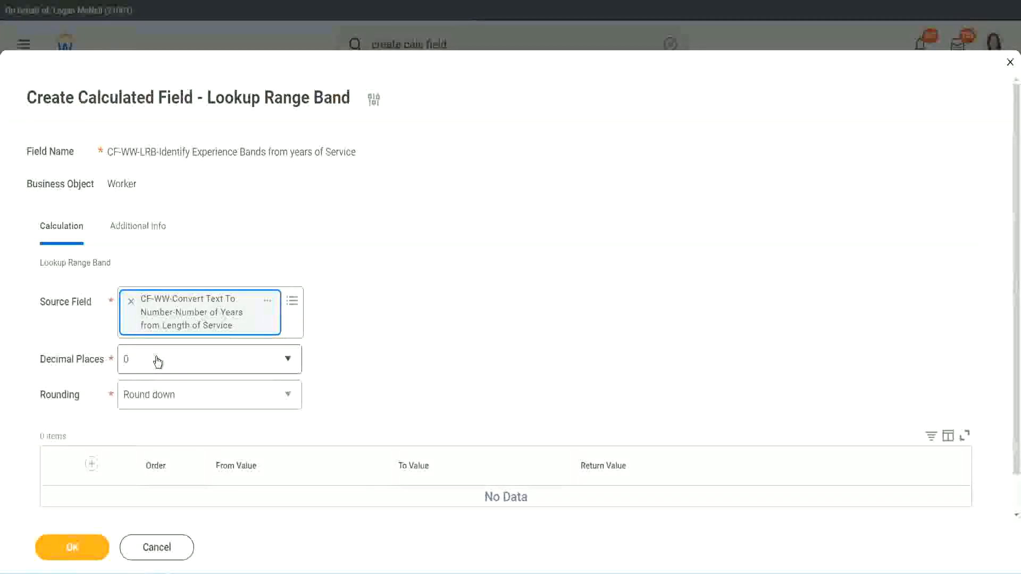
Review the Decimal Places and Rounding options and set the source field's Rounding to Round.
left_click(200, 365)
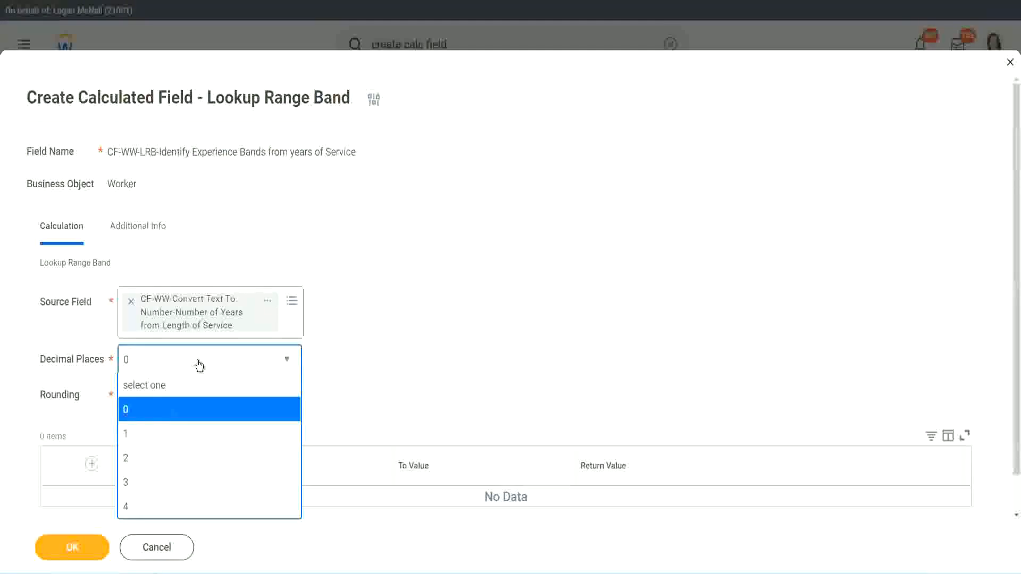
left_click(397, 350)
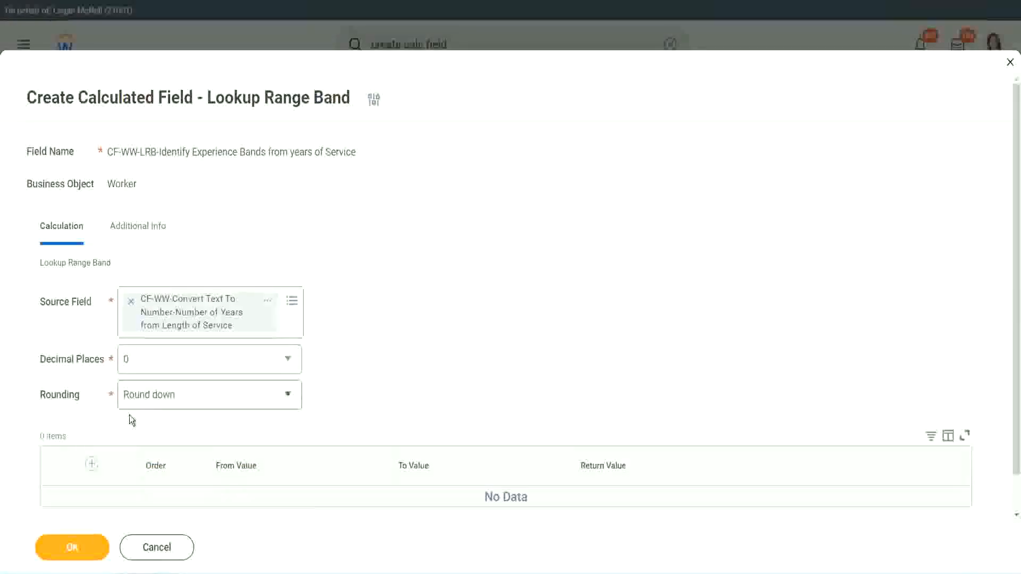
left_click(164, 398)
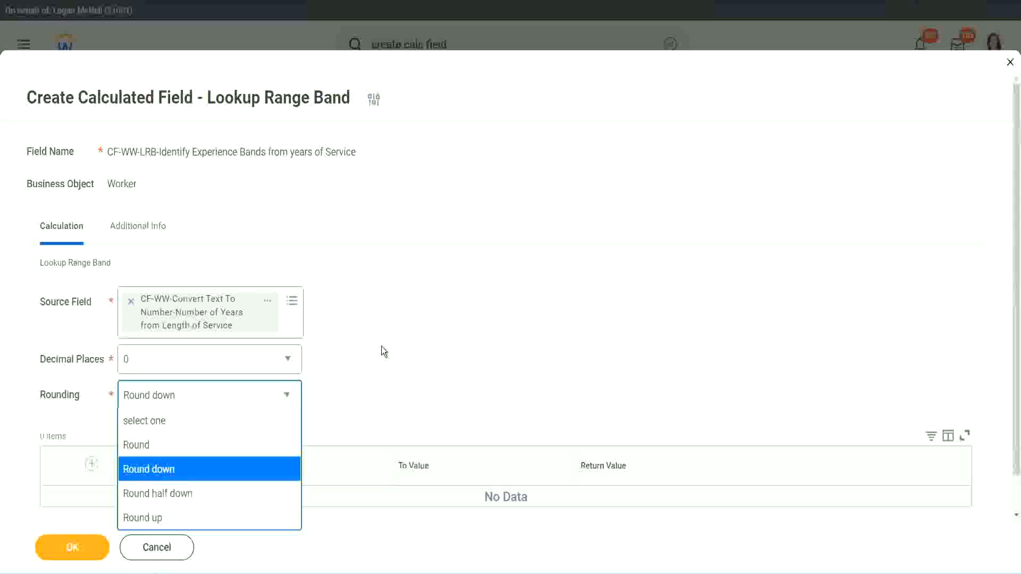
left_click(359, 392)
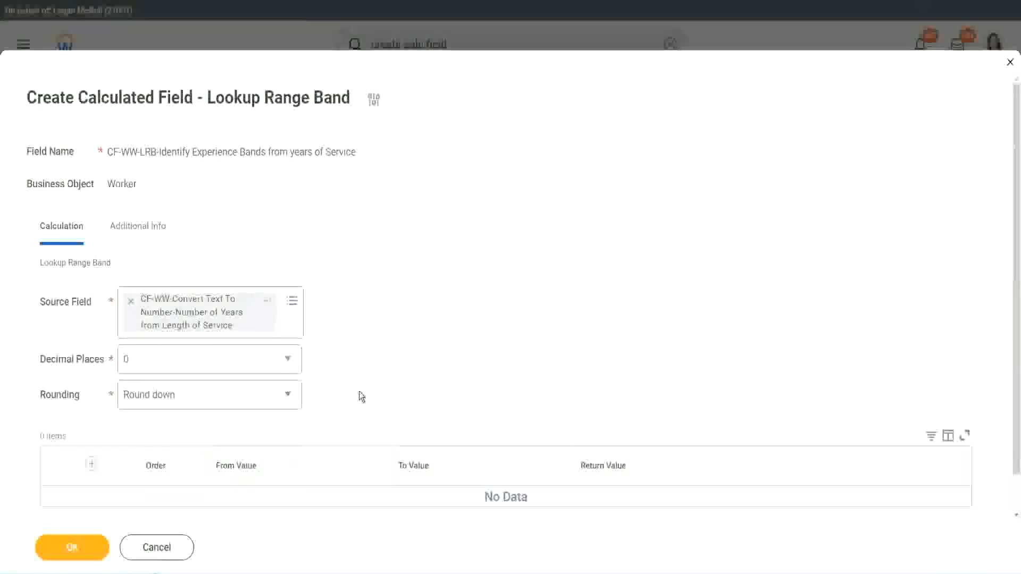
left_click(175, 401)
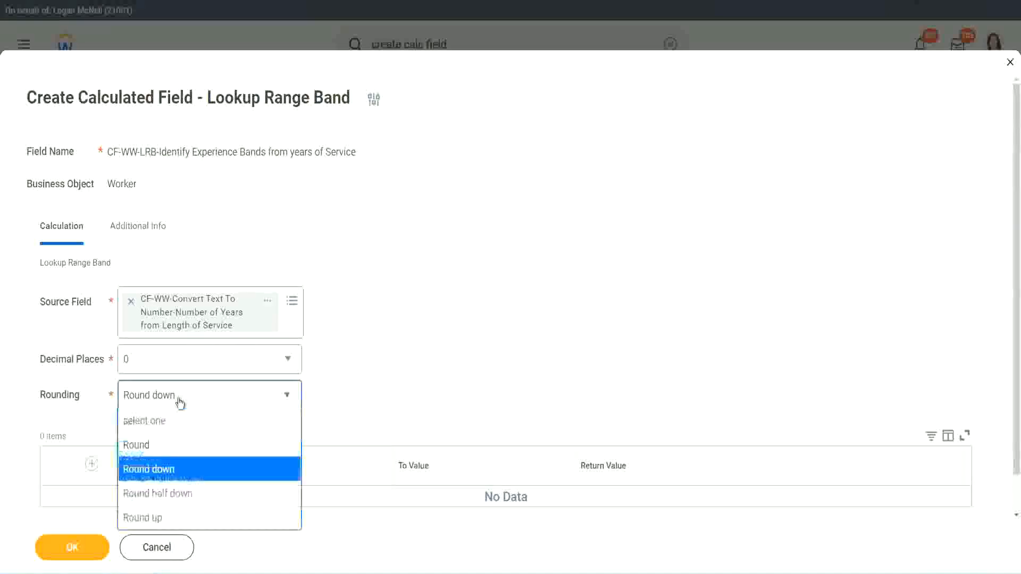
left_click(170, 450)
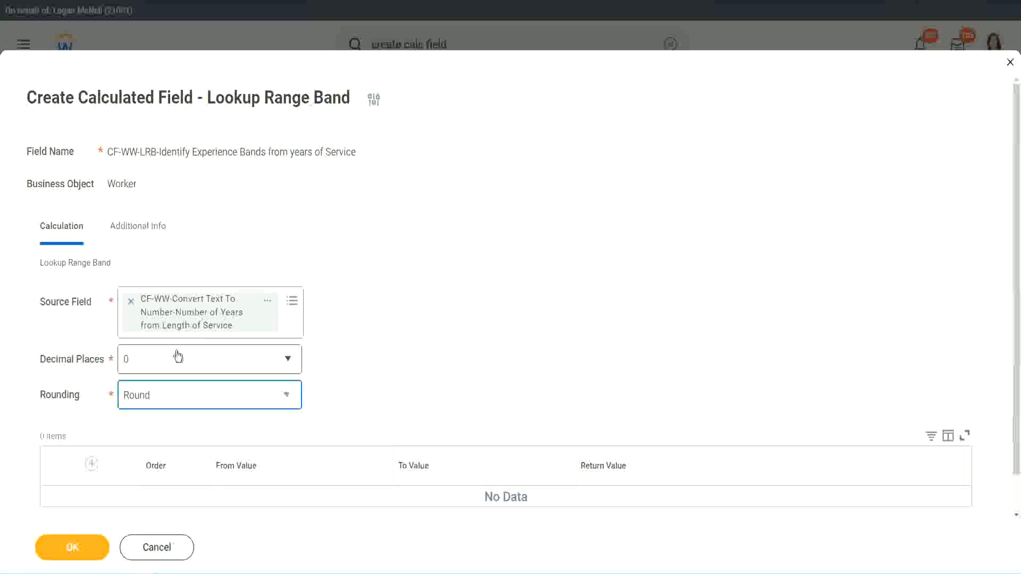
Add the first range band row with From Value 0 and To Value 7.
left_click(93, 464)
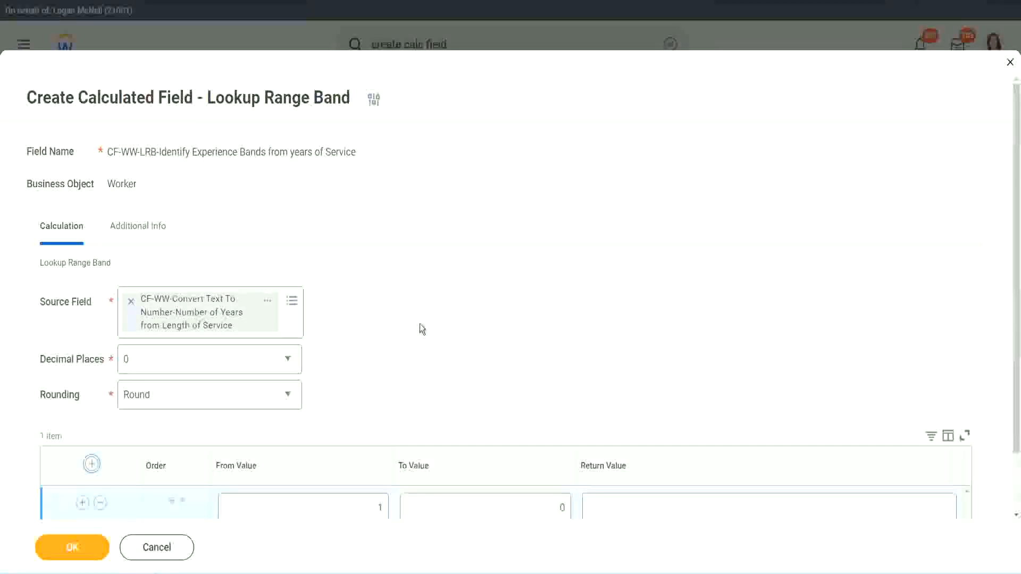
scroll(423, 325, "down", 2)
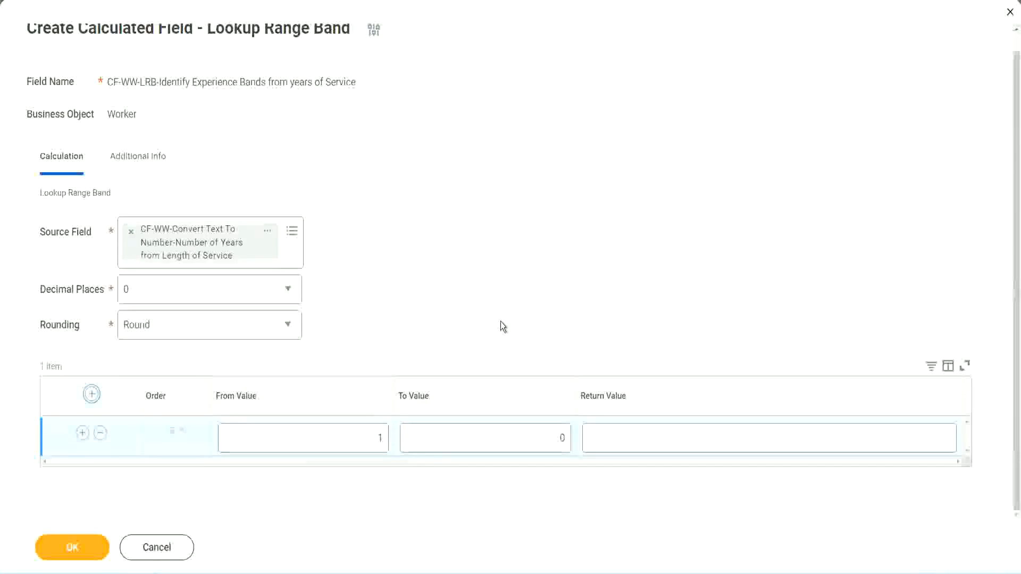
left_click(372, 442)
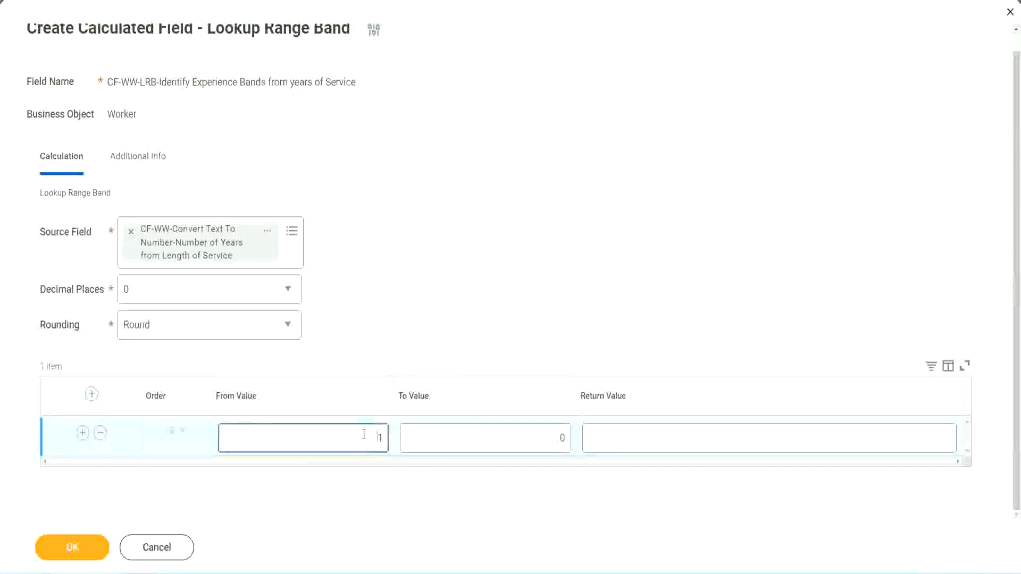
type("0")
key("Tab")
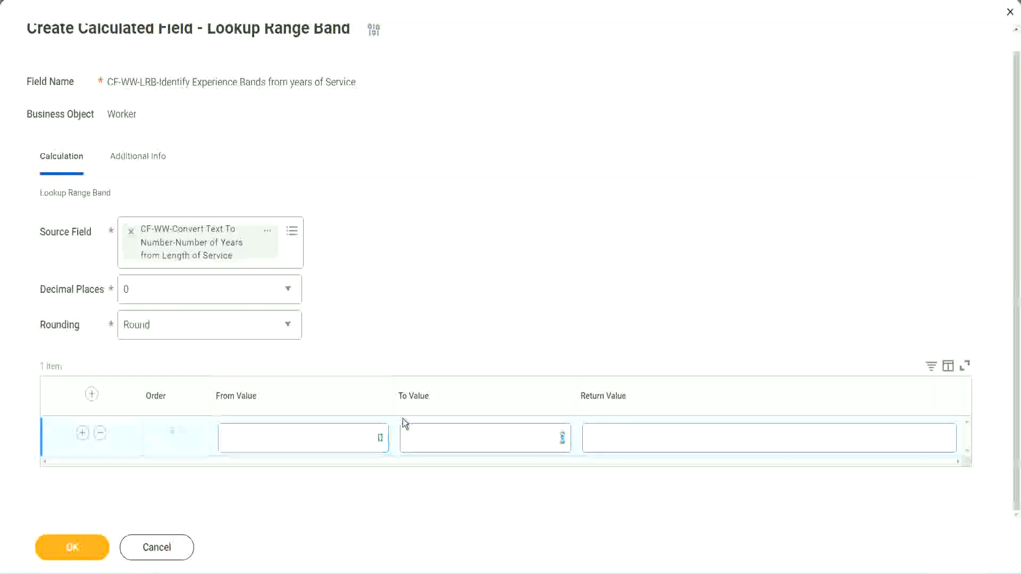
type("7")
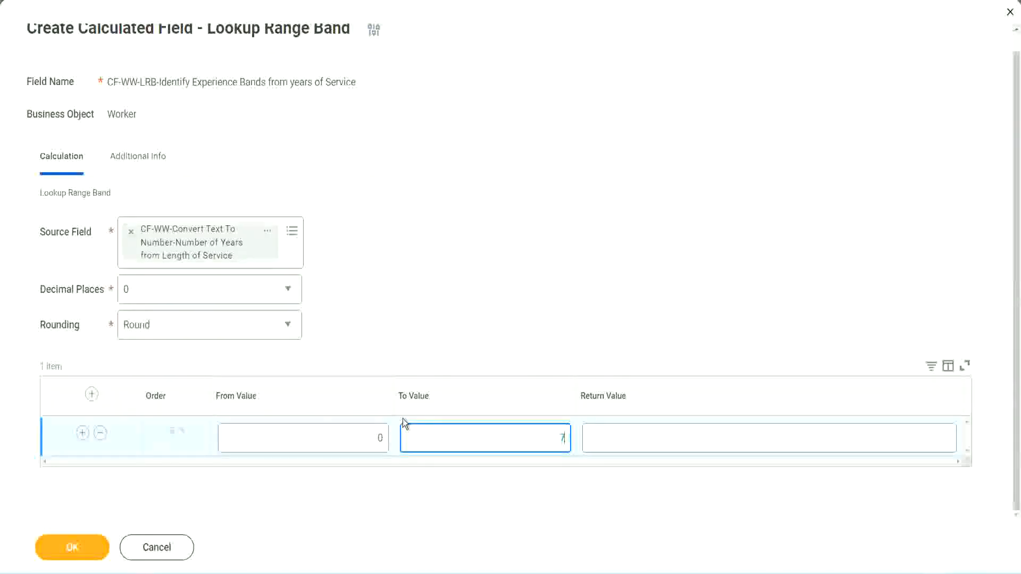
key("Tab")
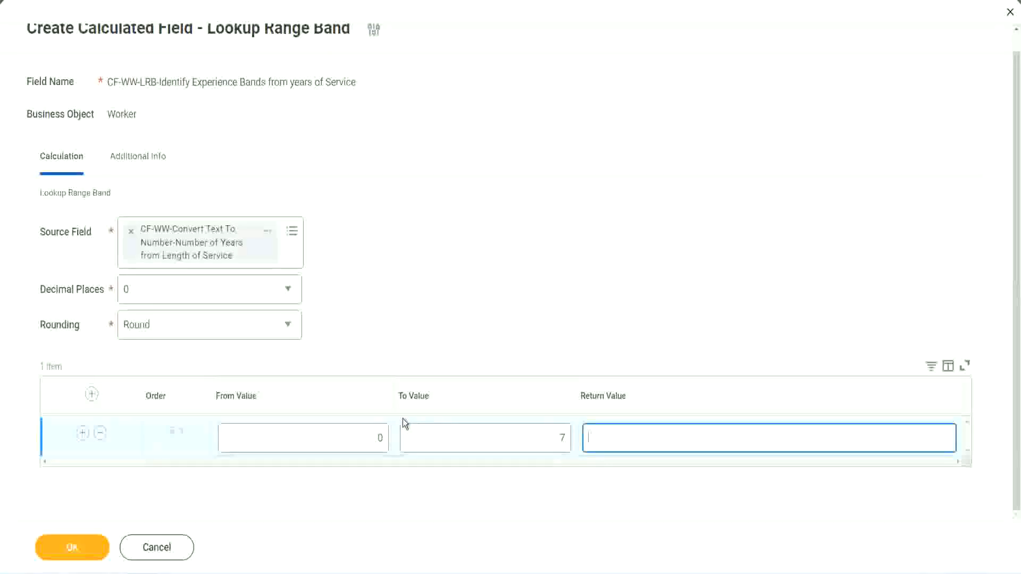
Set the Return Value of the 0 to 7 range band to Amateur.
type("Amateur")
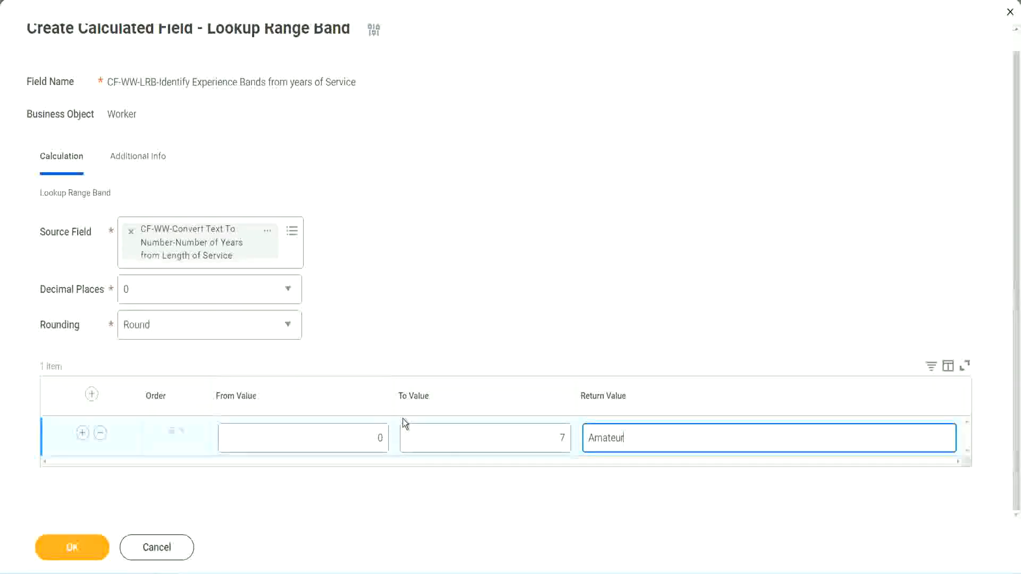
left_click(354, 437)
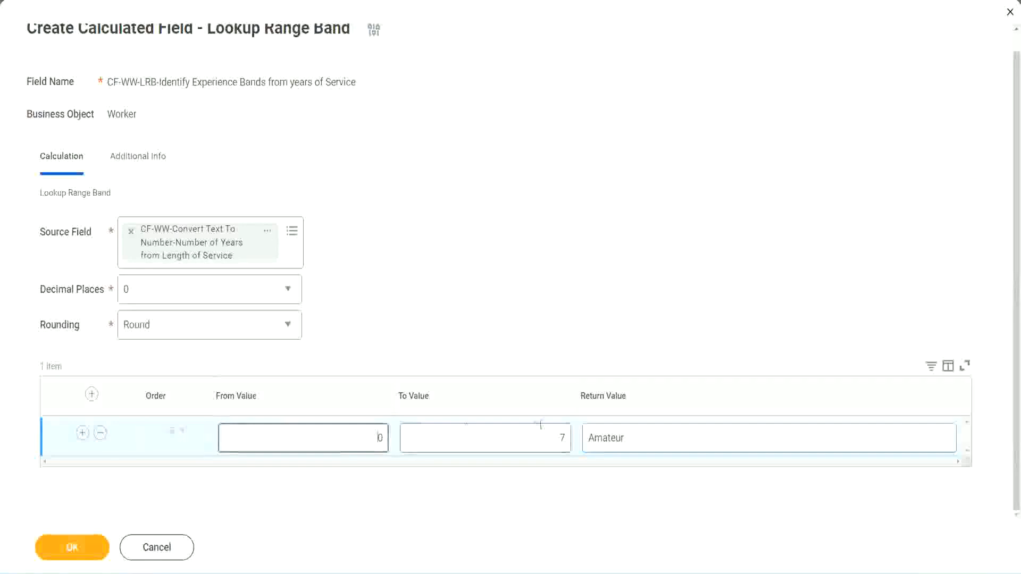
left_click(552, 430)
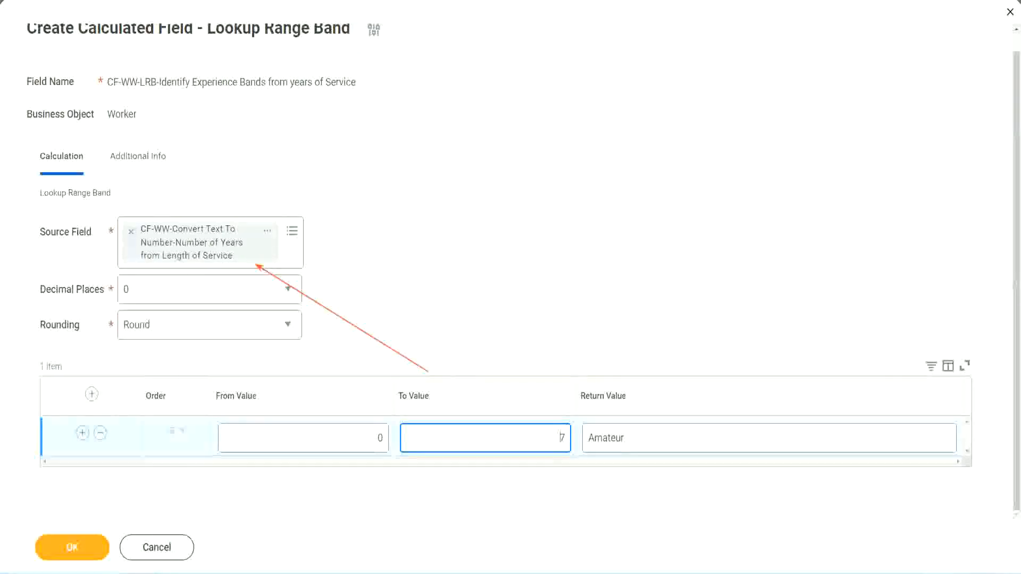
Add a second range band row with From Value 8, To Value 15 and Return Value Experienced.
left_click(83, 433)
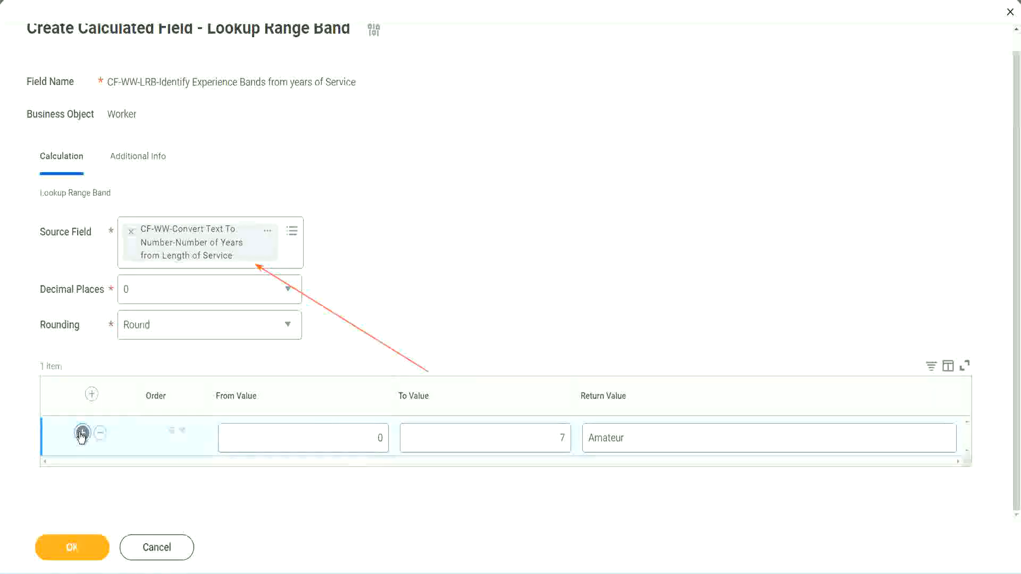
double_click(380, 477)
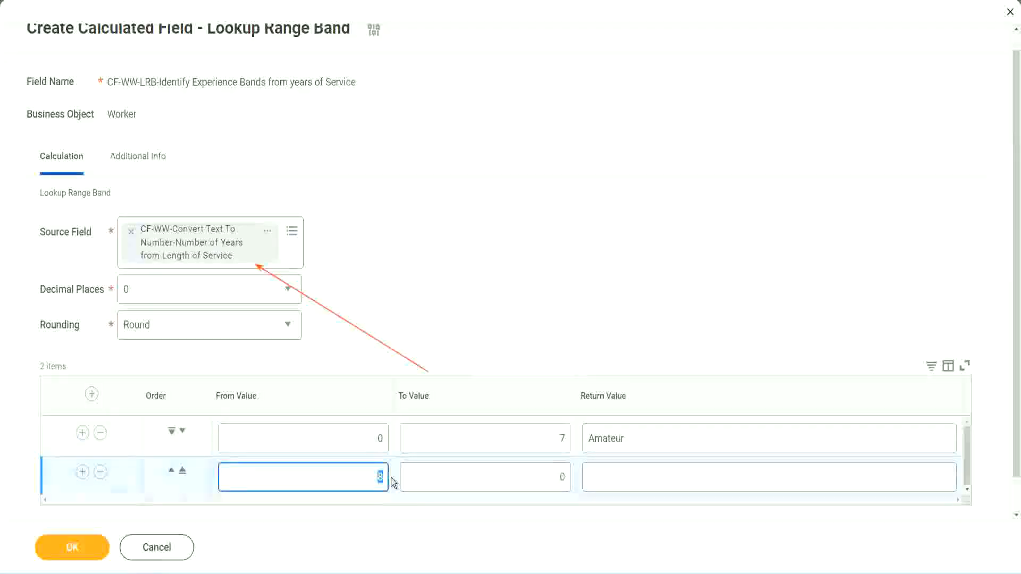
left_click(368, 442)
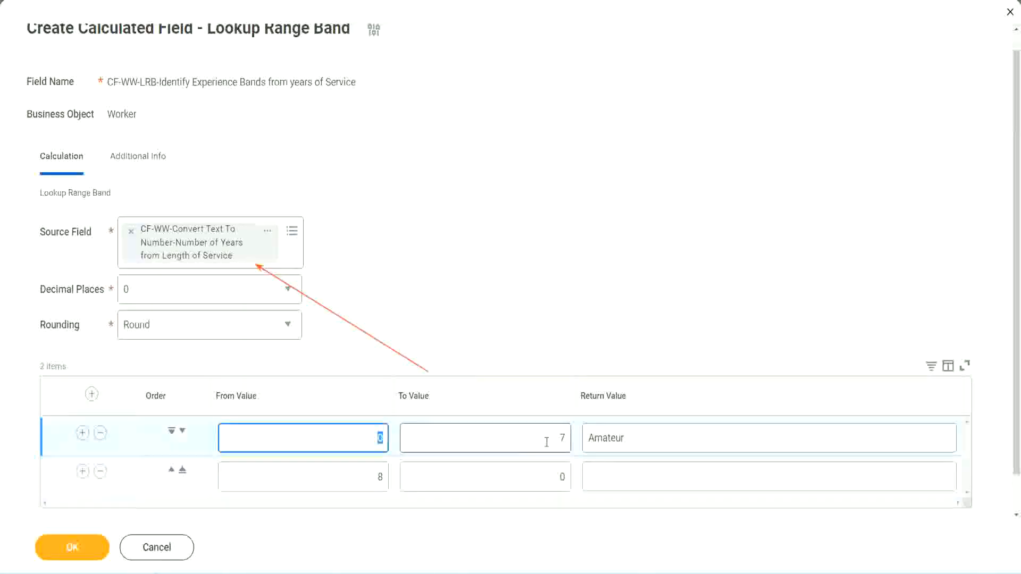
left_click(556, 441)
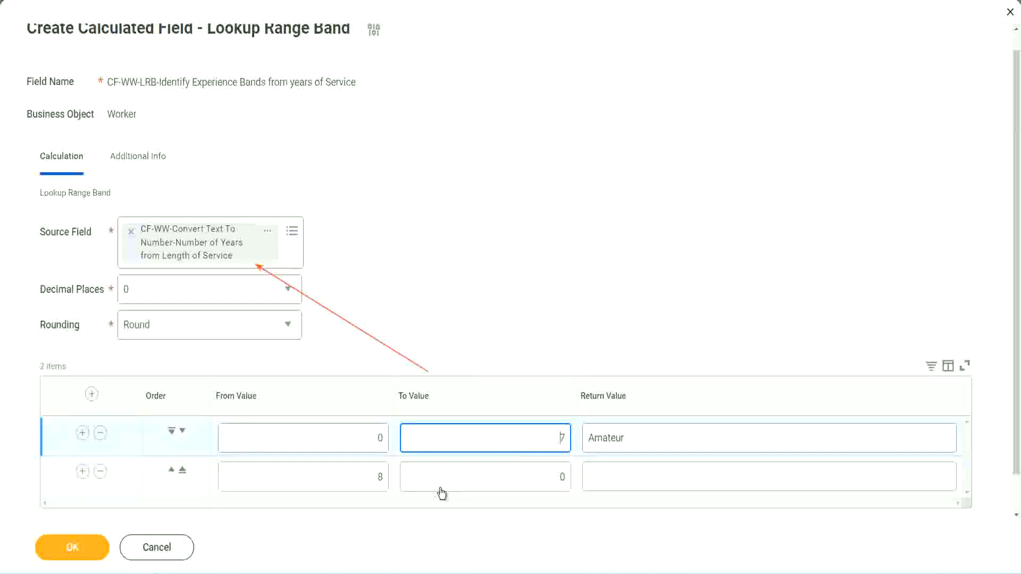
double_click(362, 479)
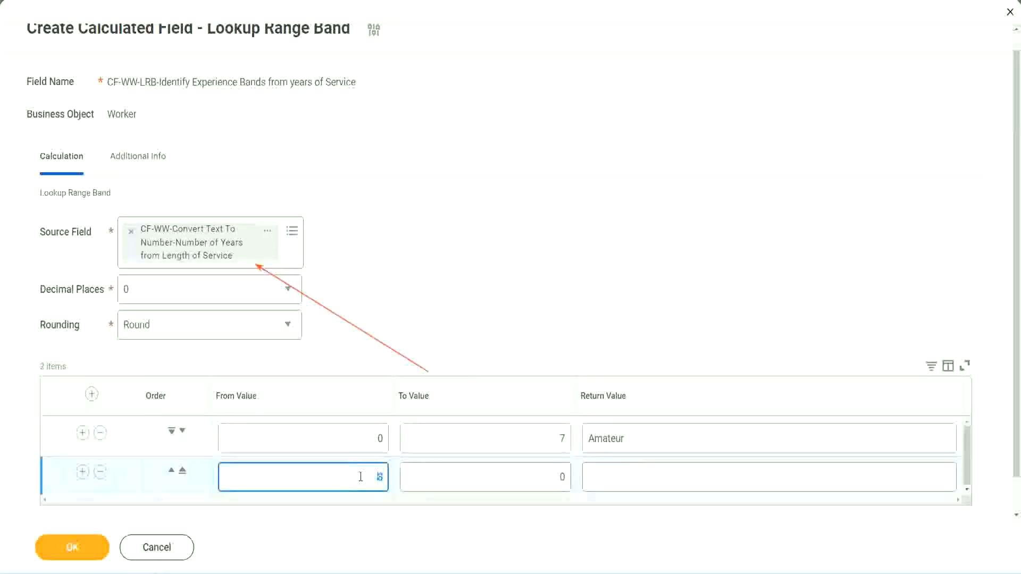
left_click(360, 477)
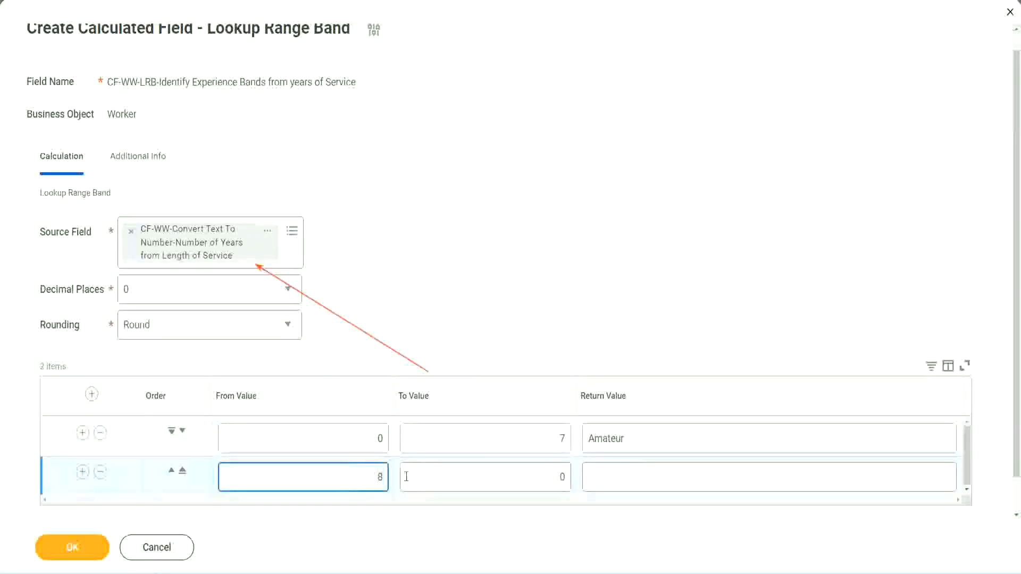
left_click(553, 477)
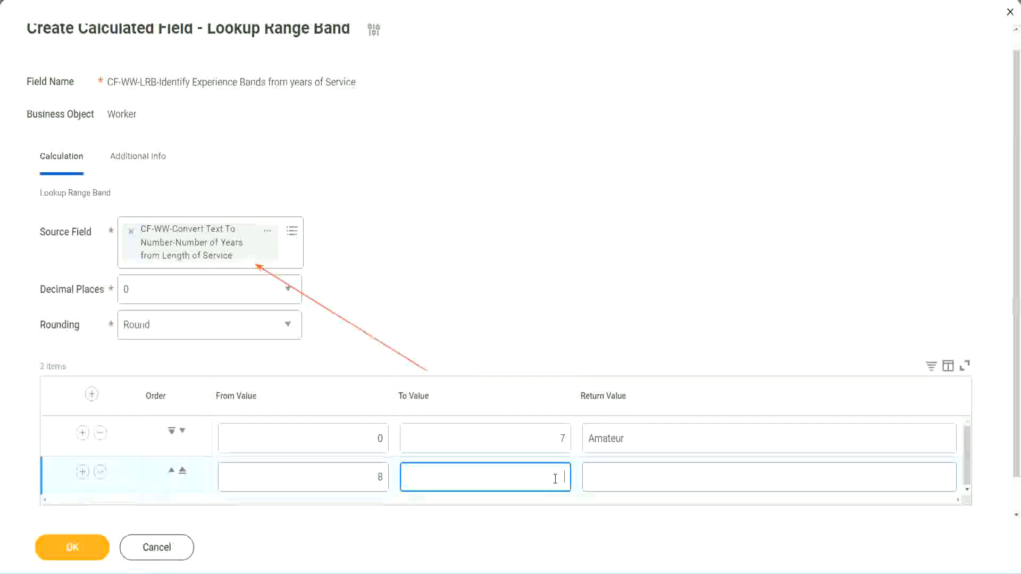
type("15")
left_click(629, 474)
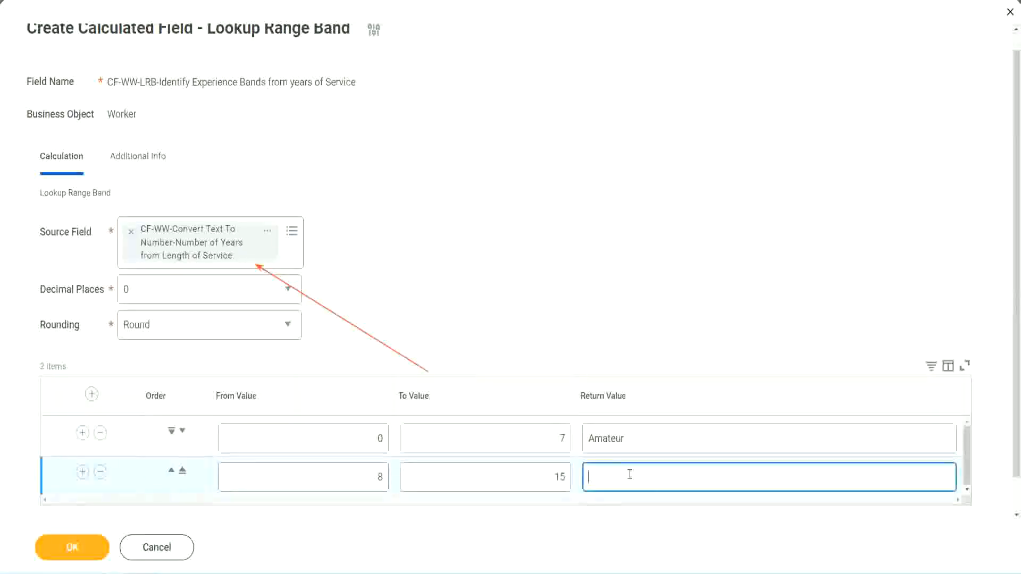
type("Experienced")
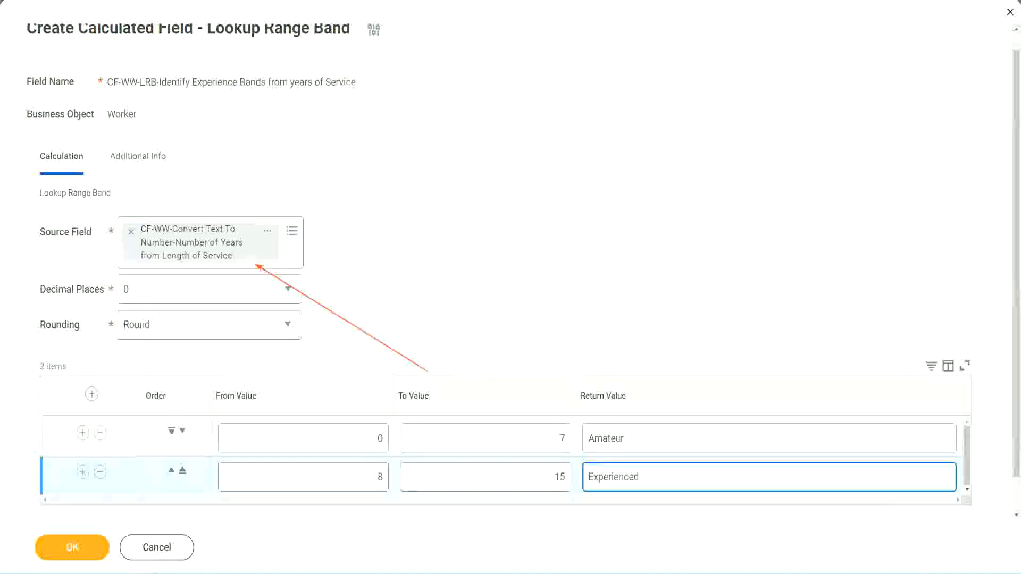
Add a third range band row with From Value 16, To Value 30 and Return Value Senior.
left_click(82, 472)
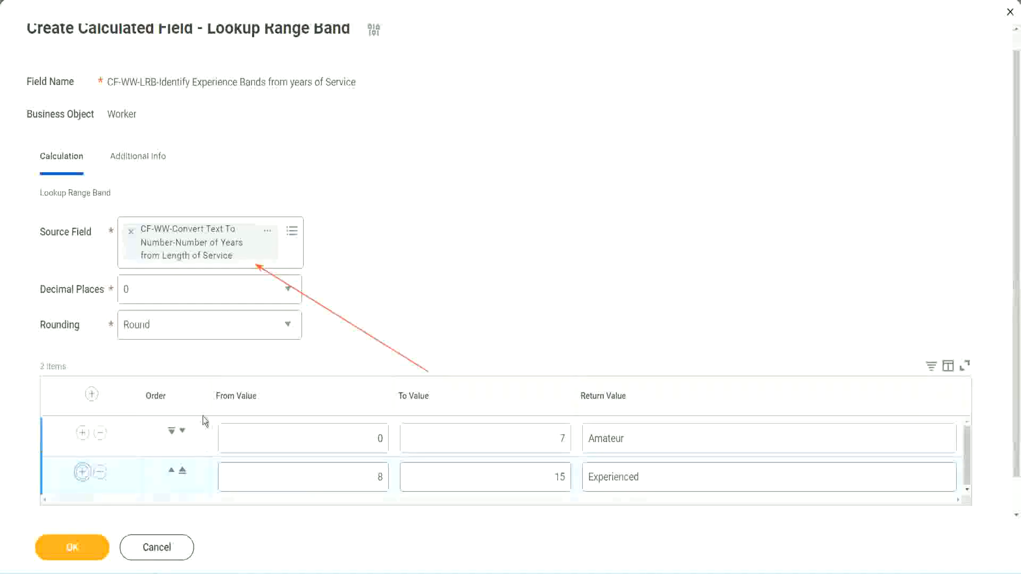
scroll(306, 329, "down", 2)
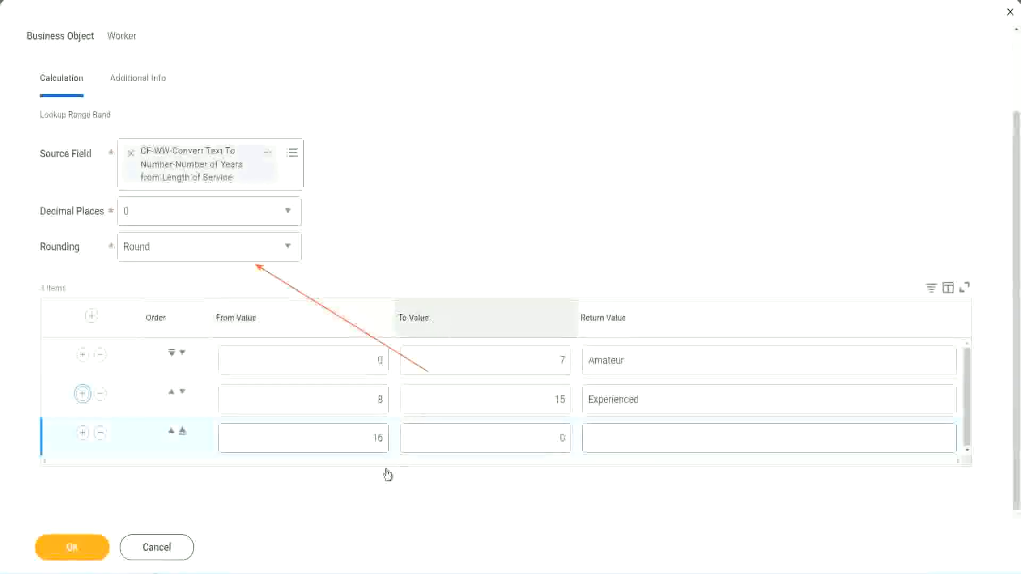
left_click(514, 438)
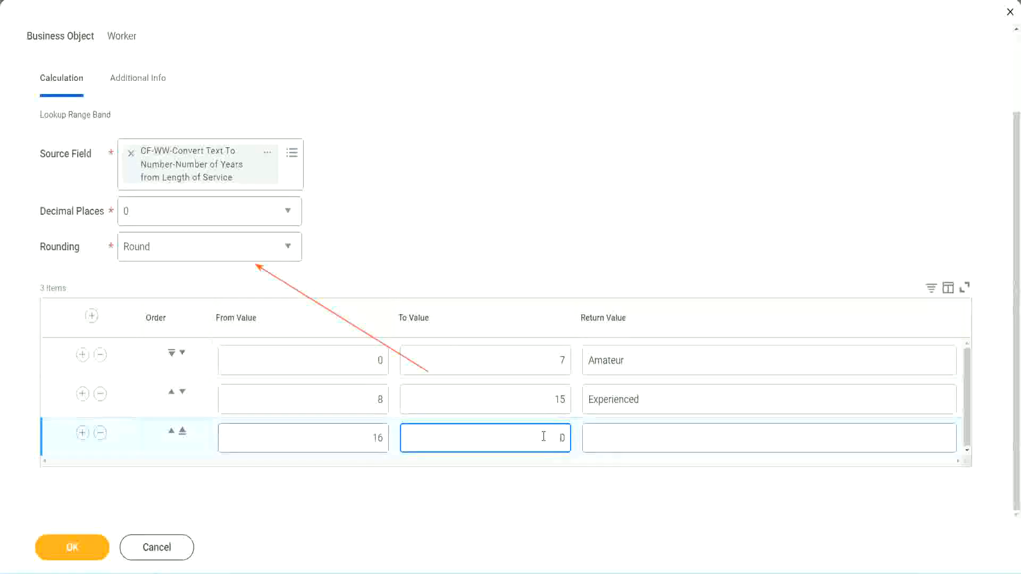
type("3")
key("Tab")
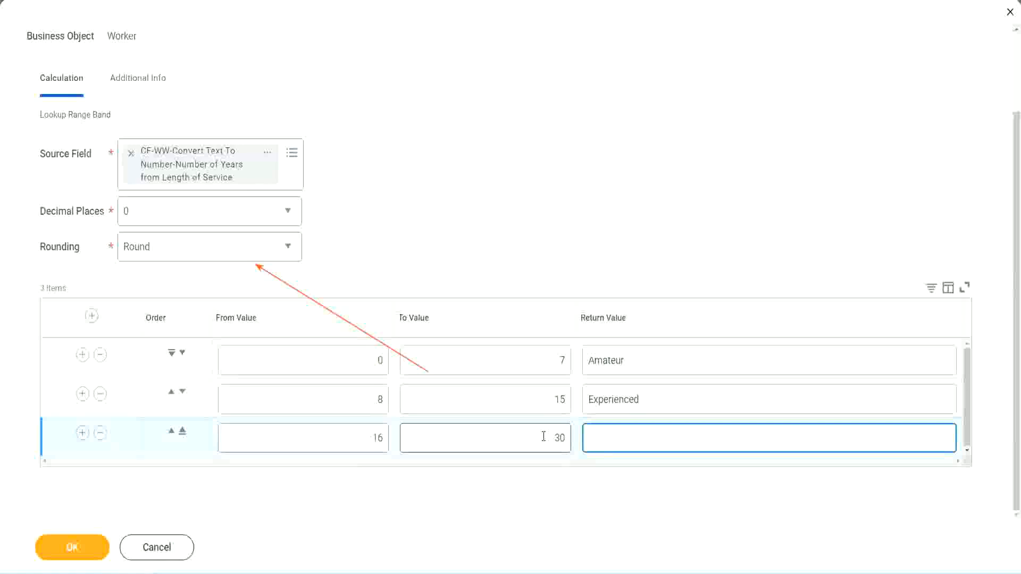
type("L")
key("BackSpace")
type("Senior")
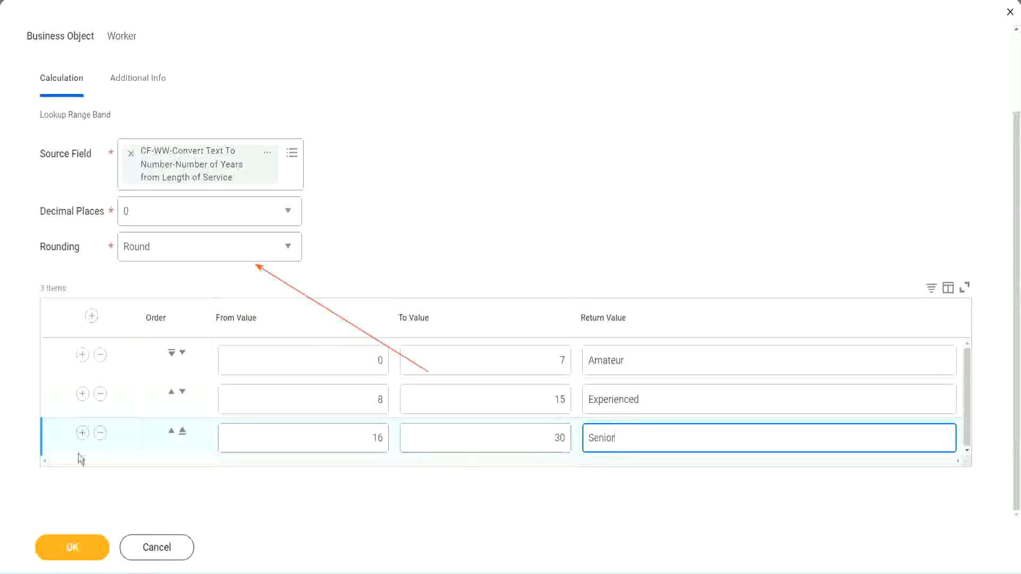
Add a fourth range band row with From Value 31, To Value 1000 and Return Value Legend.
left_click(82, 434)
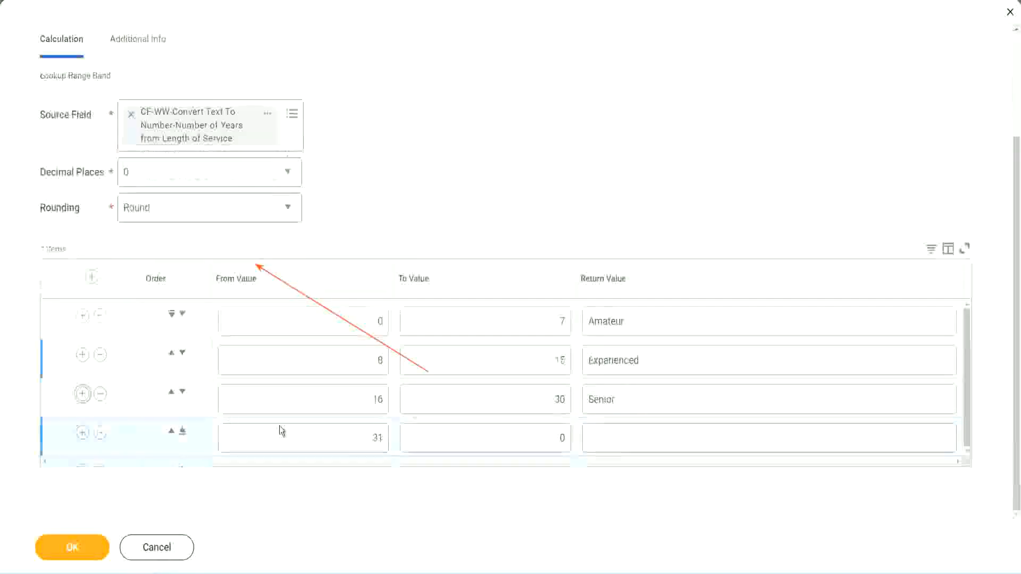
left_click(337, 434)
left_click(337, 433)
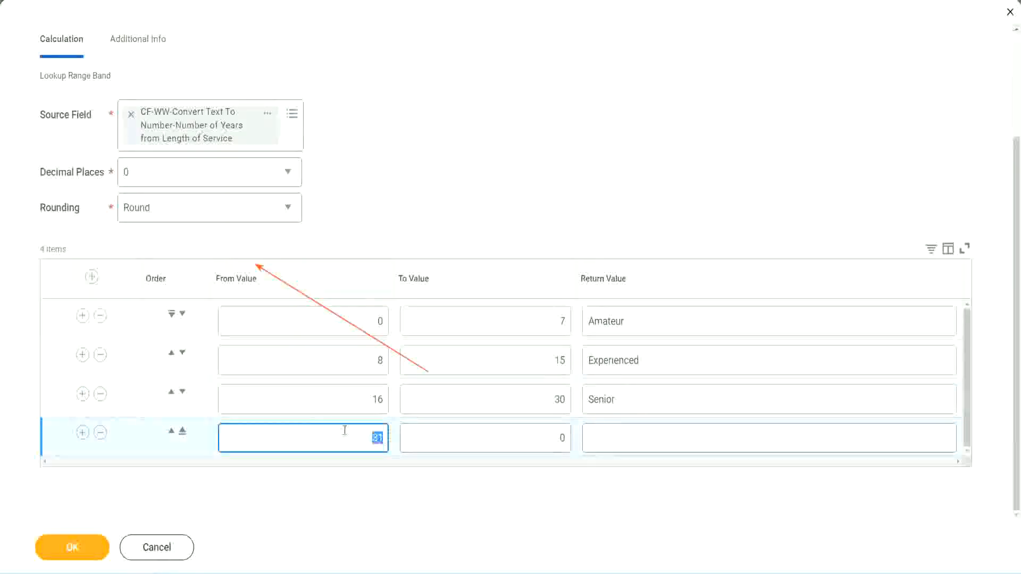
left_click(550, 438)
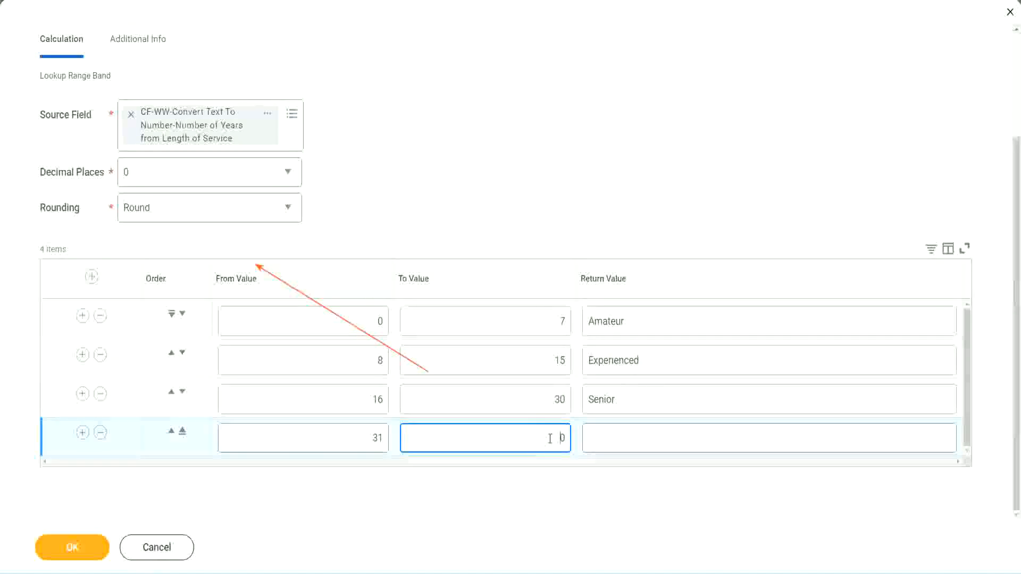
type("1000")
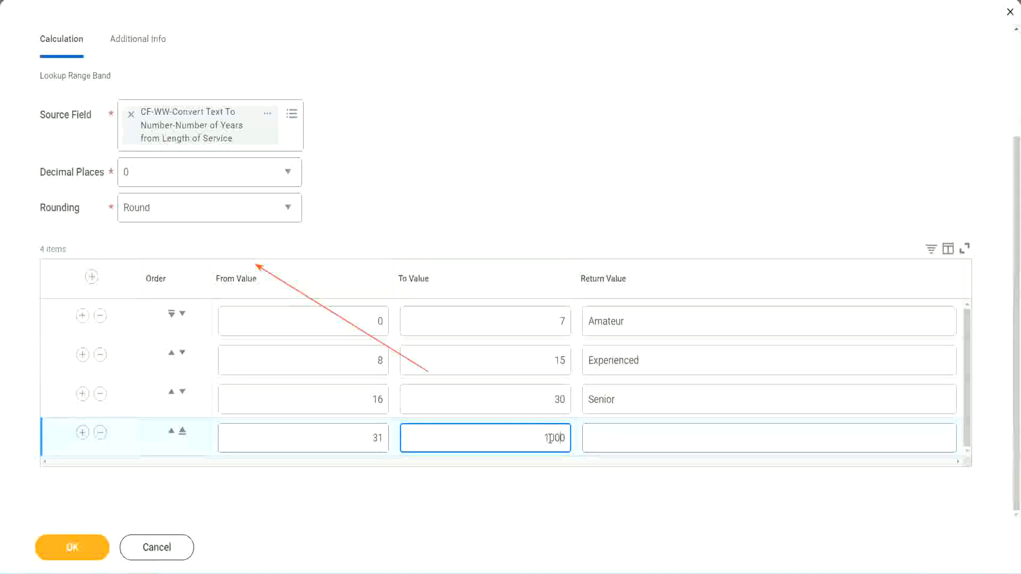
left_click_drag(527, 435, 593, 433)
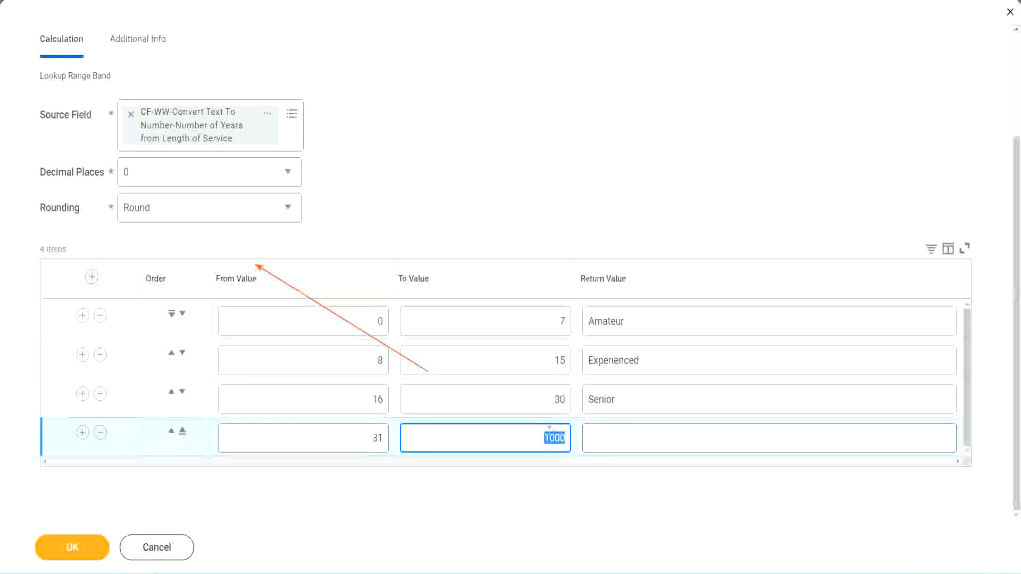
left_click_drag(535, 435, 572, 435)
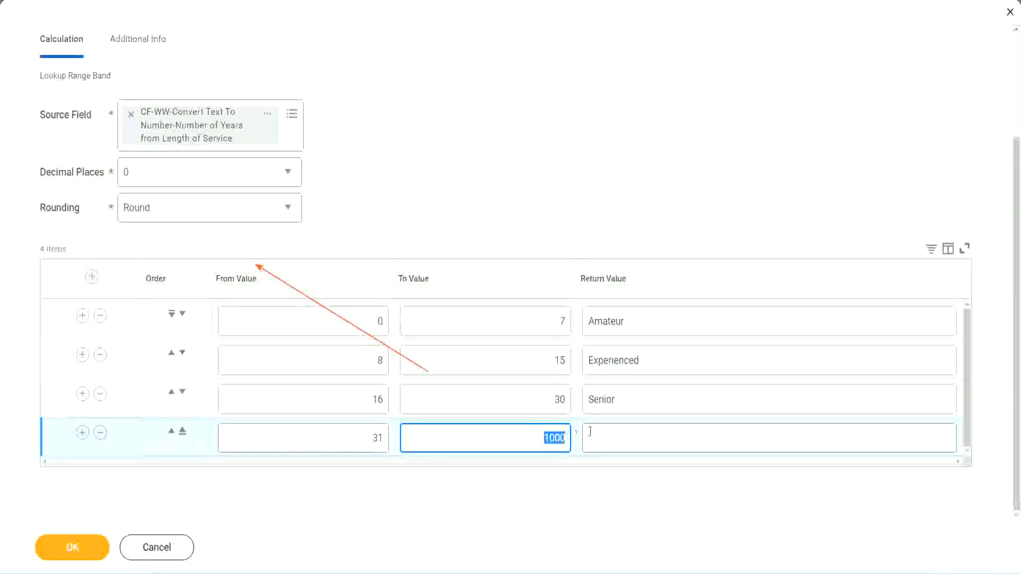
left_click(637, 439)
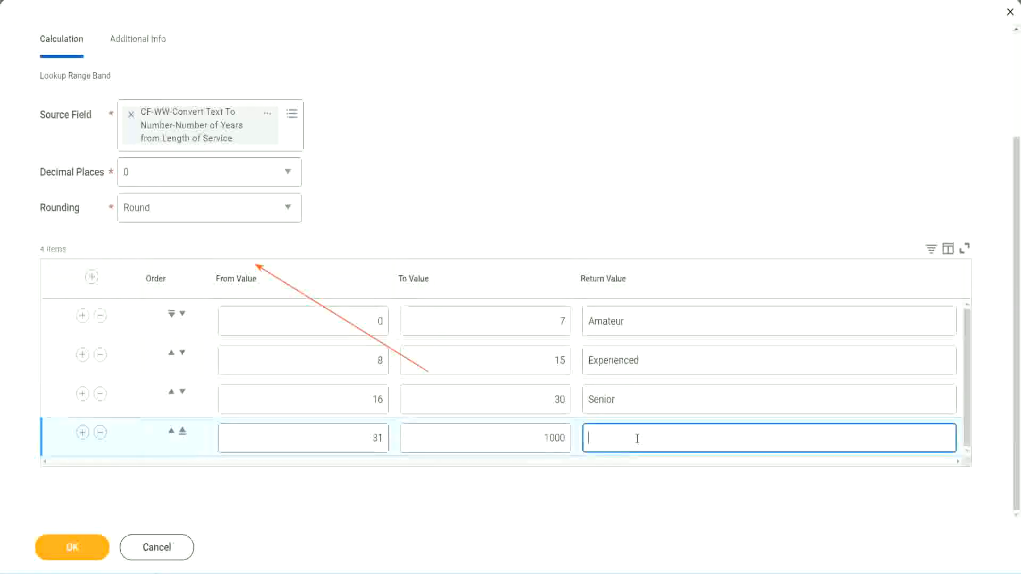
type("Legend")
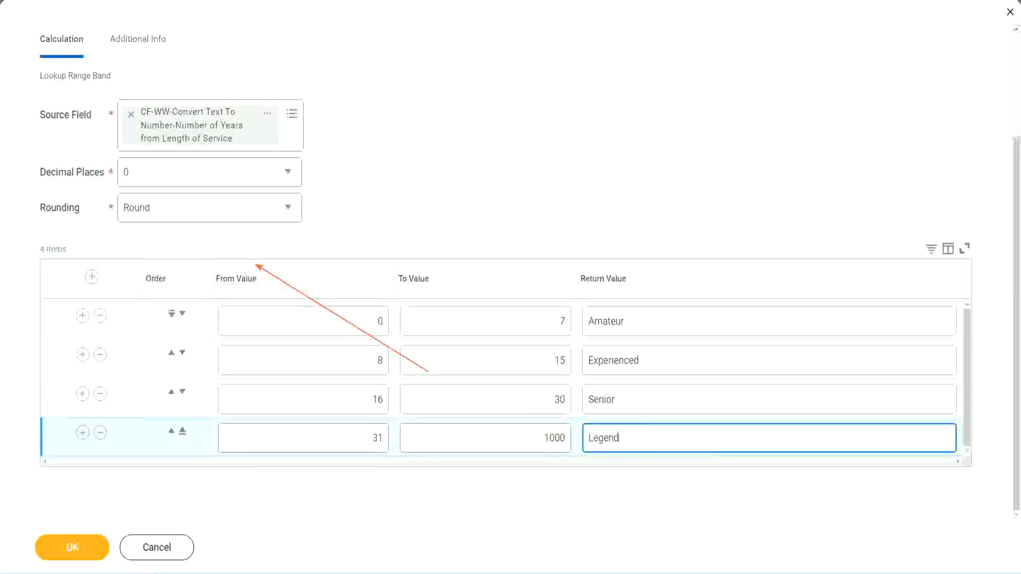
left_click(476, 175)
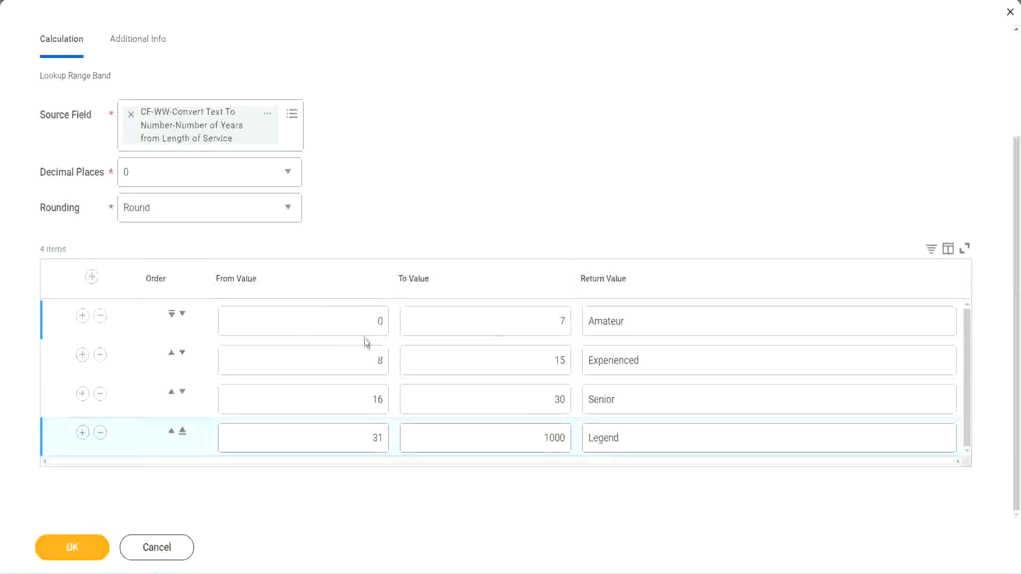
Review the From Value, To Value and Return Value entries across the four range band rows.
double_click(664, 320)
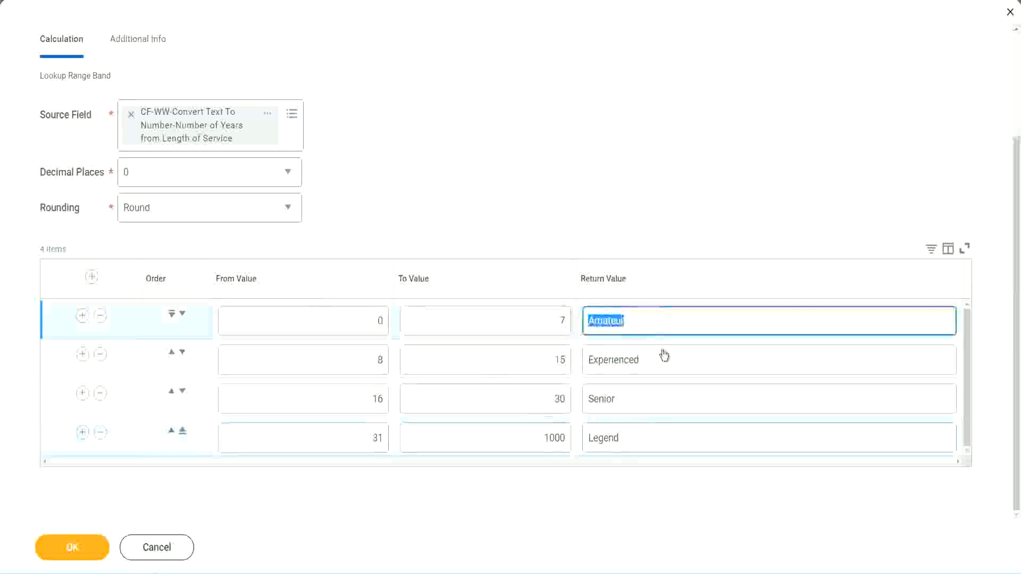
double_click(652, 362)
double_click(645, 404)
double_click(644, 438)
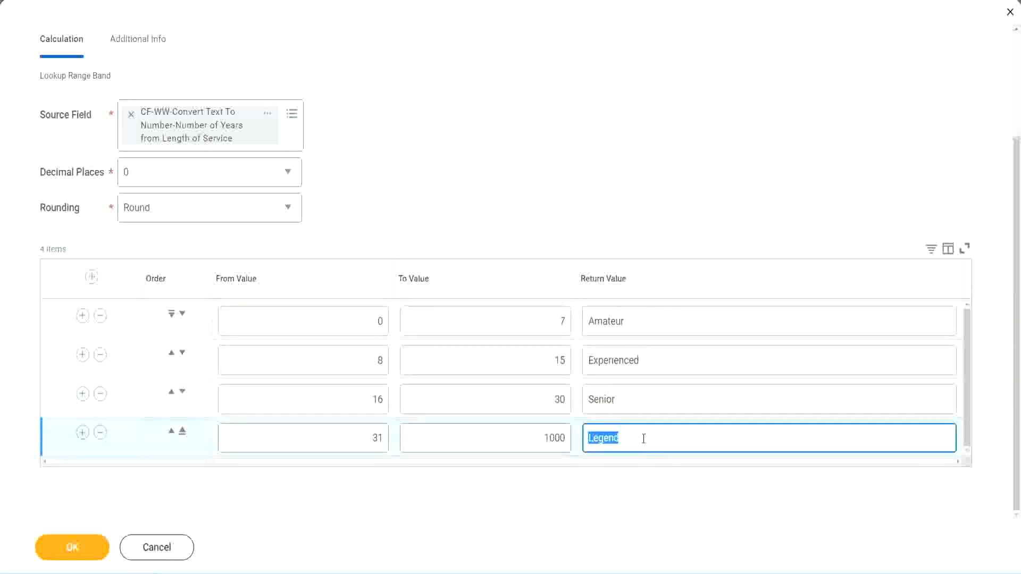
double_click(325, 325)
left_click(524, 312)
left_click(669, 329)
left_click(659, 366)
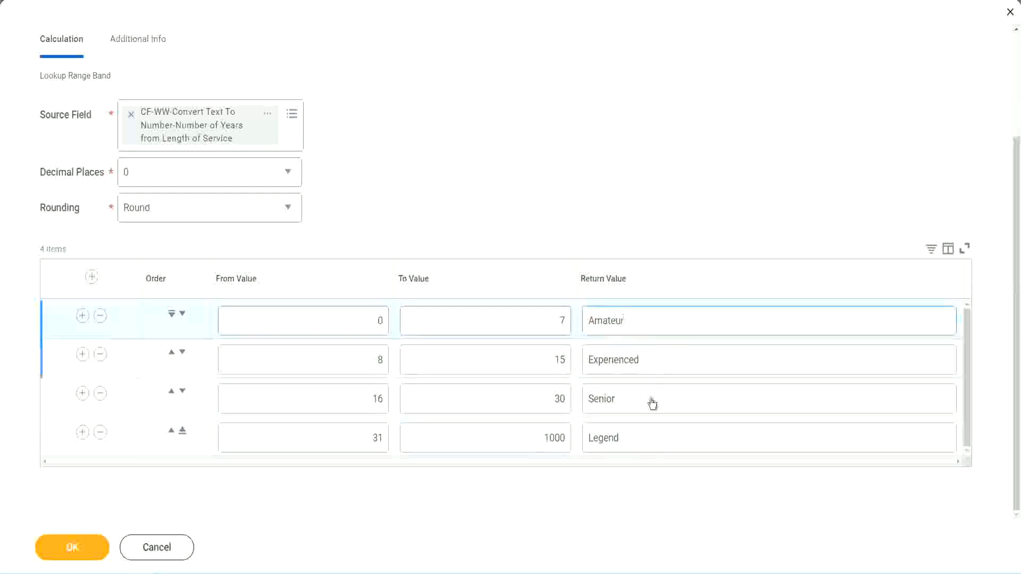
left_click(650, 404)
left_click(642, 434)
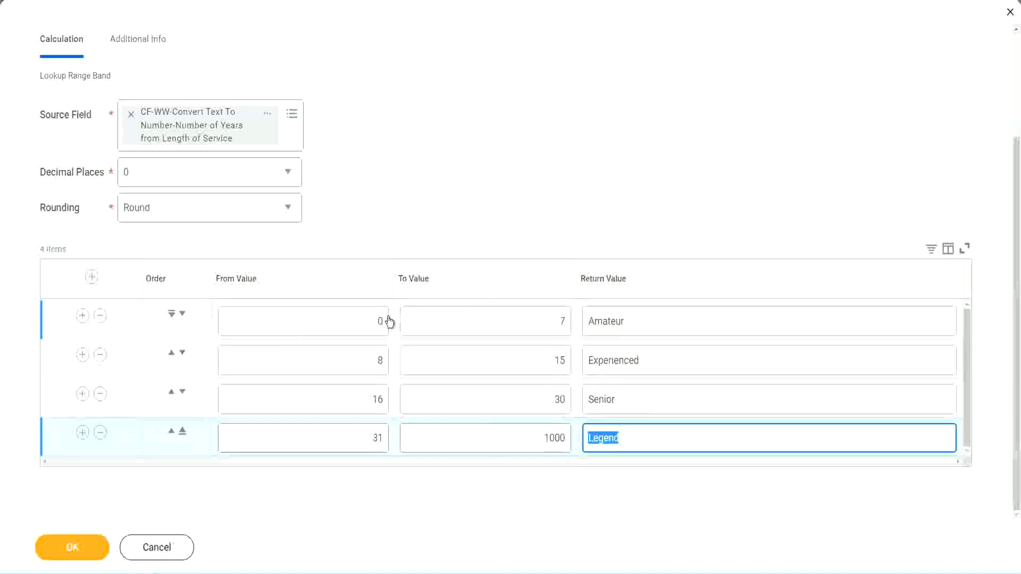
left_click(493, 255)
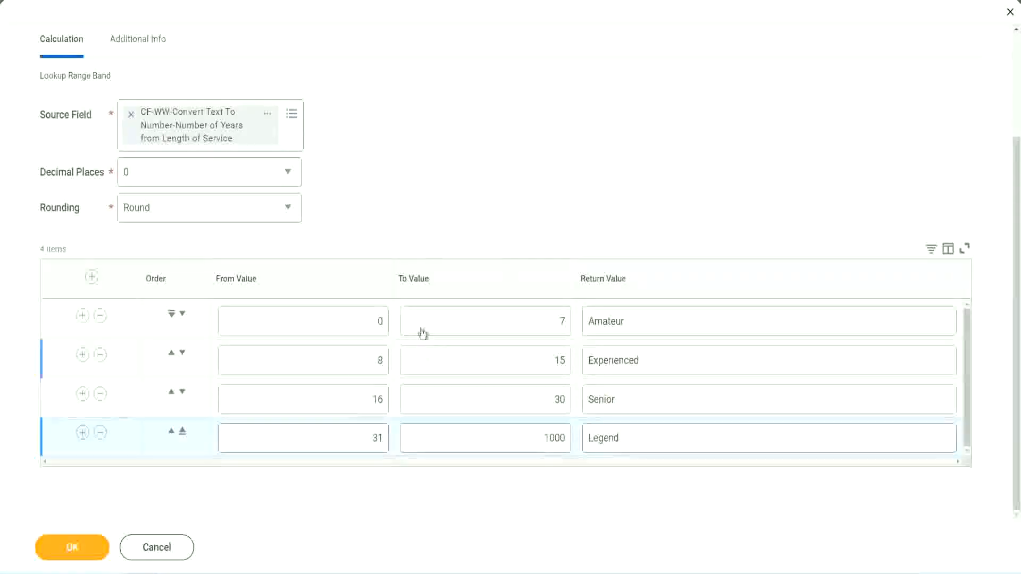
Save the Lookup Range Band calculated field and copy its name from the save confirmation.
left_click(71, 546)
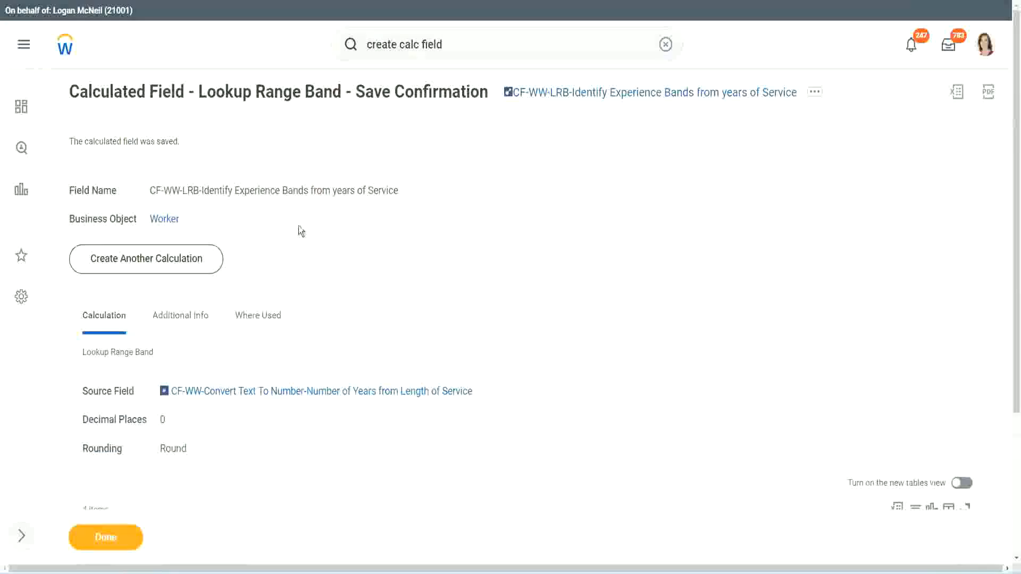
right_click(594, 97)
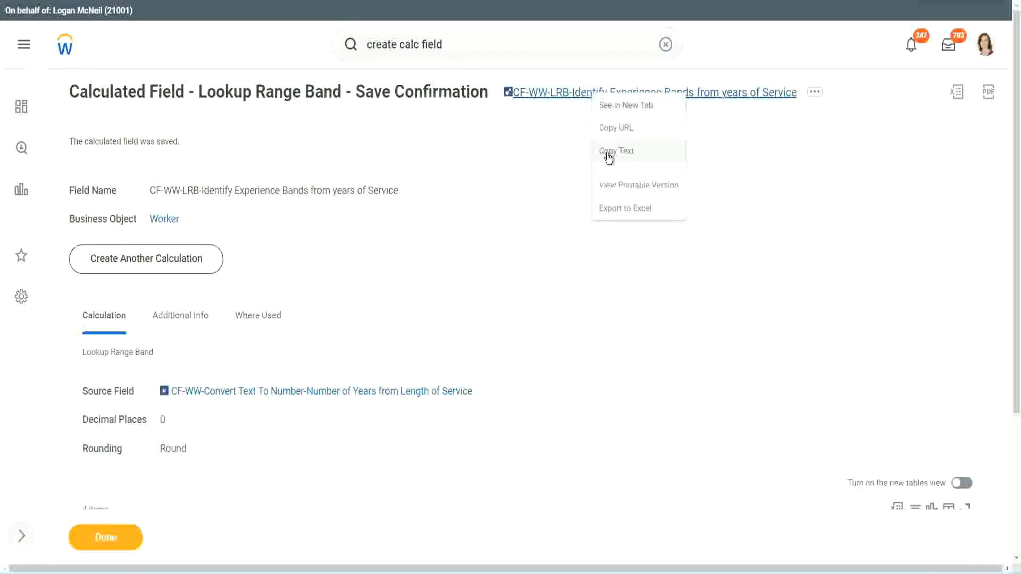
left_click(608, 154)
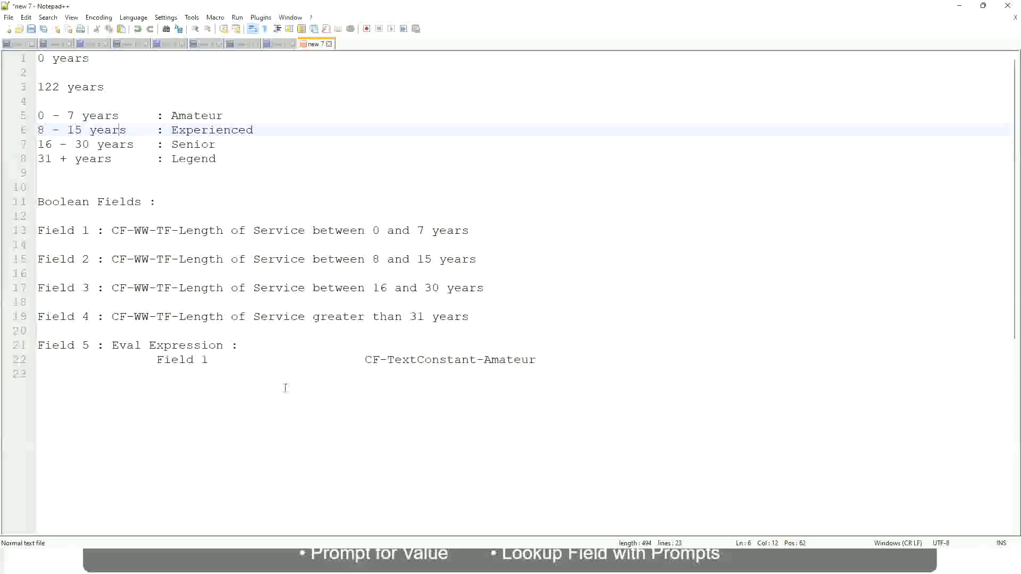
Start a new line a few rows below the Field 5 notes and enter the lower amount 10,000 USD.
left_click(284, 389)
key("Return")
key("Return")
key("Return")
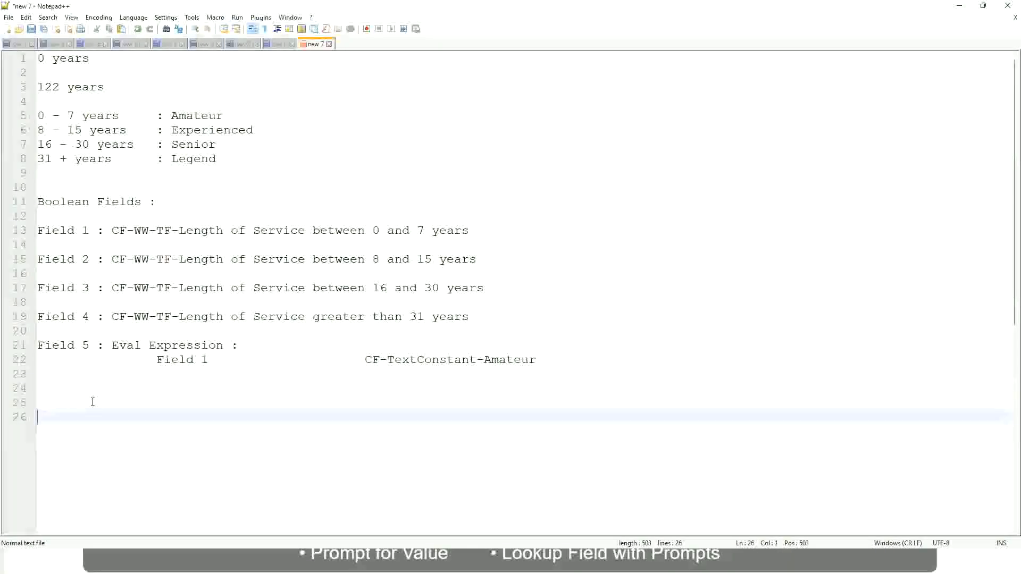
type("10,000 USD")
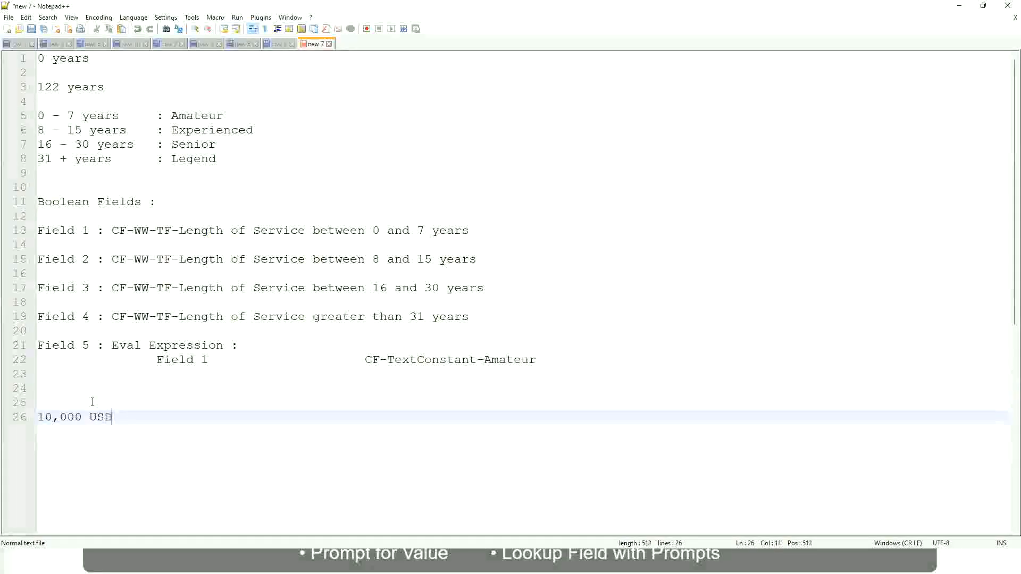
Enter the upper amount 1,000,000 USD on the same line, spaced well apart from 10,000 USD.
key("Tab")
key("Tab")
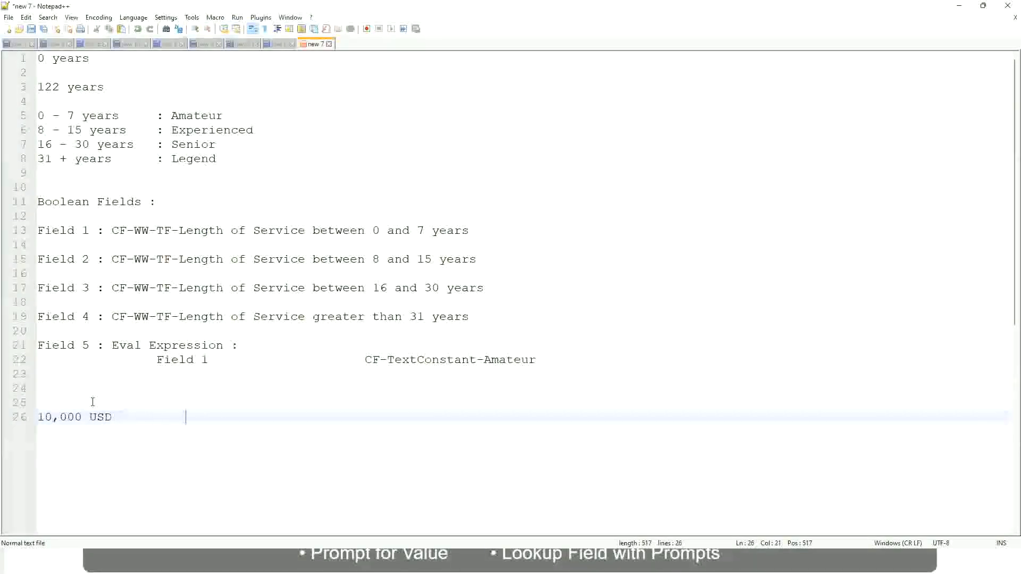
key("Tab")
key("Tab")
type("1,000,000")
key("Left")
key("Left")
key("Left")
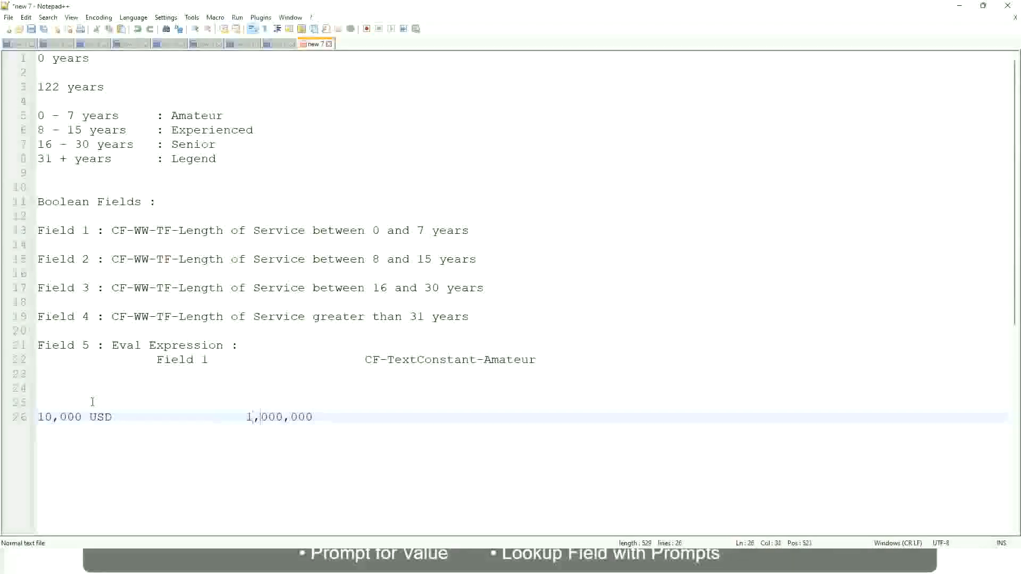
key("End")
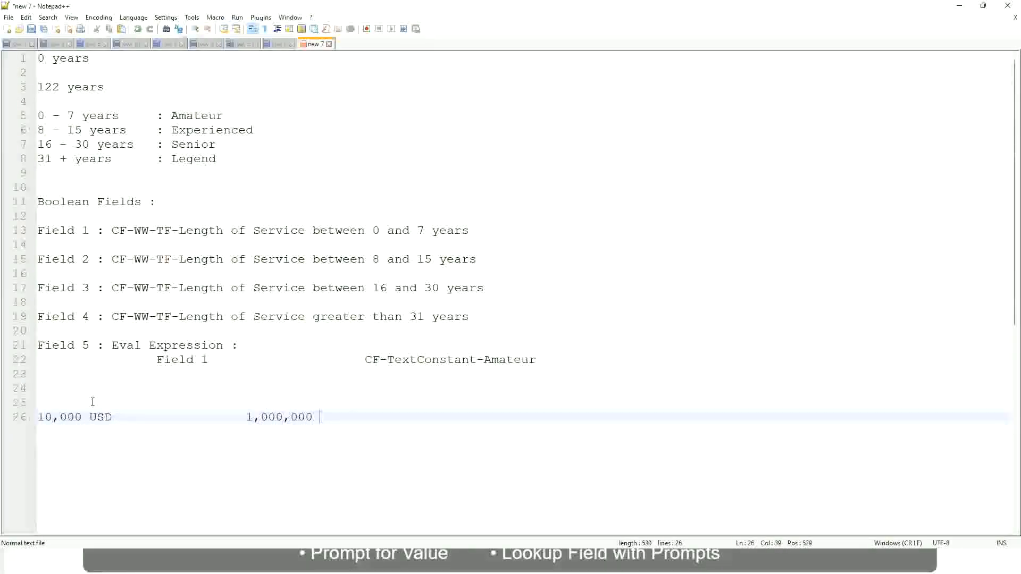
type("USD")
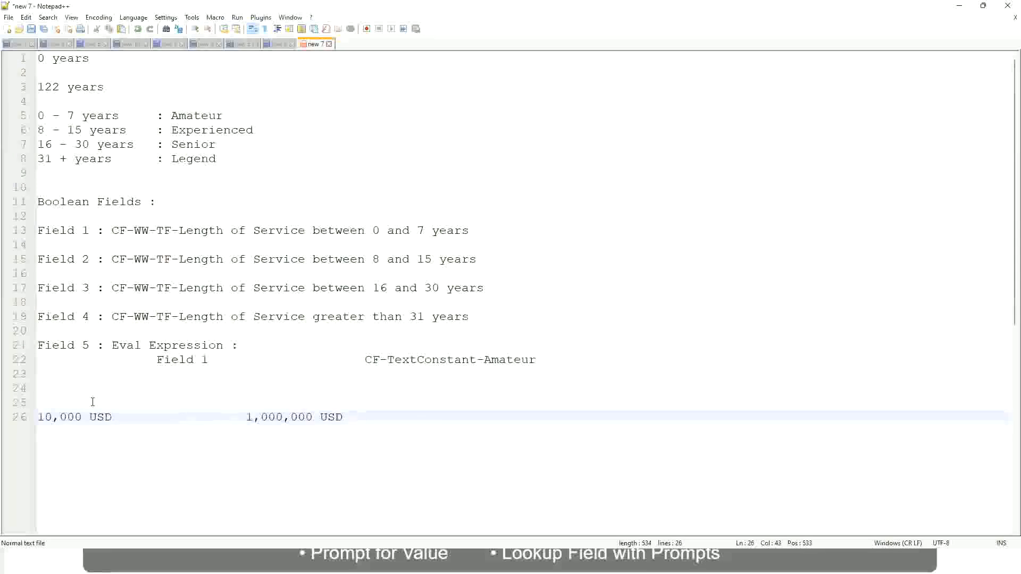
Leave a blank line below the amounts and add the first band as "10 - 50,000 : Low", with the label tabbed over.
key("Return")
key("Return")
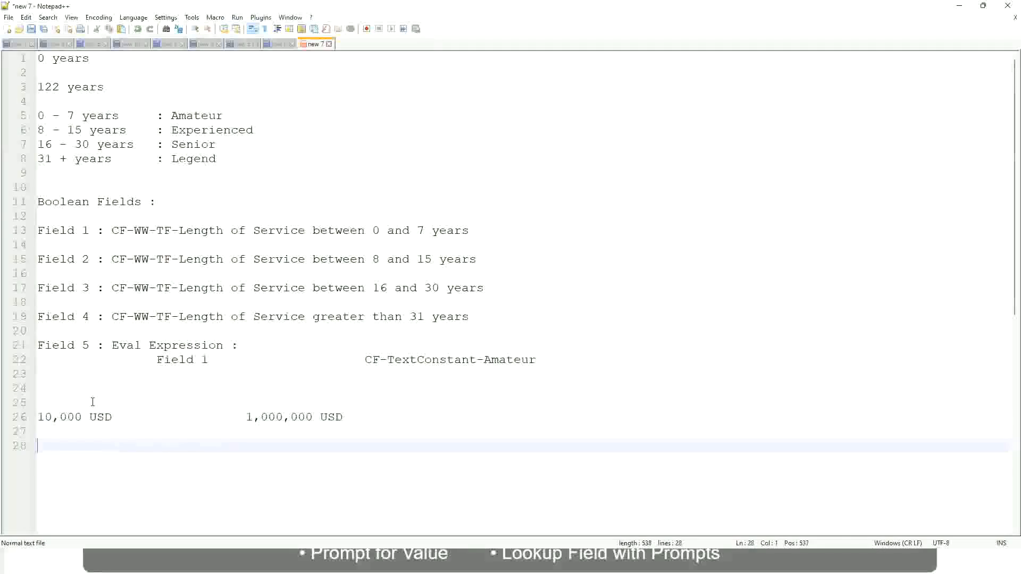
type("10 - 50,000")
key("Tab")
key("Tab")
key("Tab")
type(": Low")
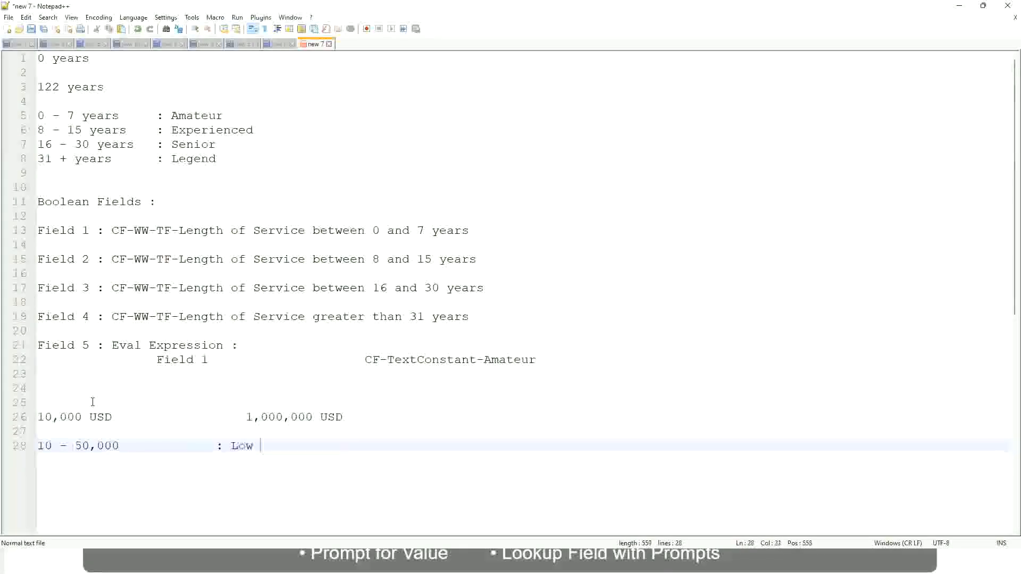
Add the second band "50,001 - 150,000 : Medium" directly below the Low band, aligning the labels.
key("Return")
key("Return")
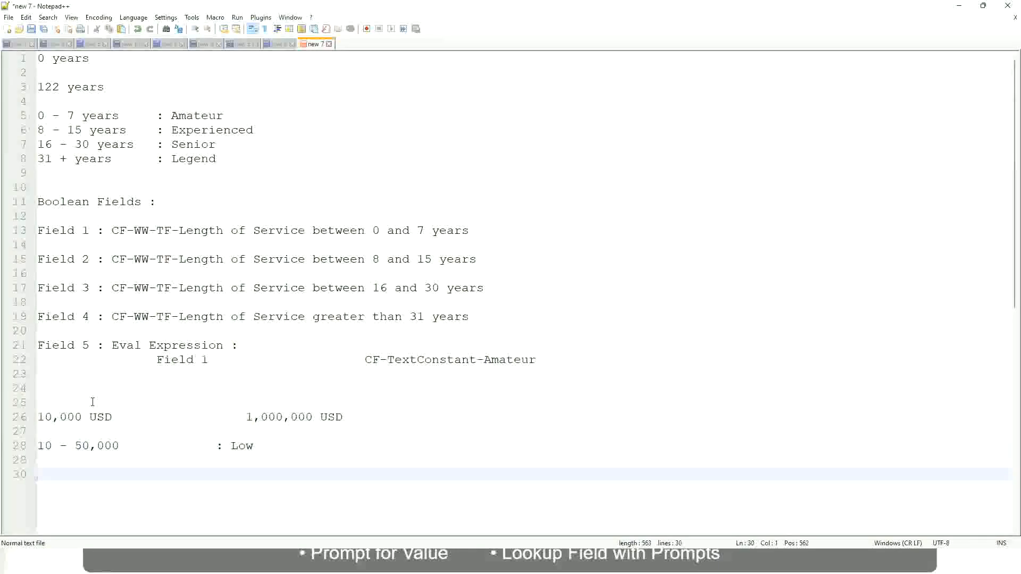
key("Up")
type("5")
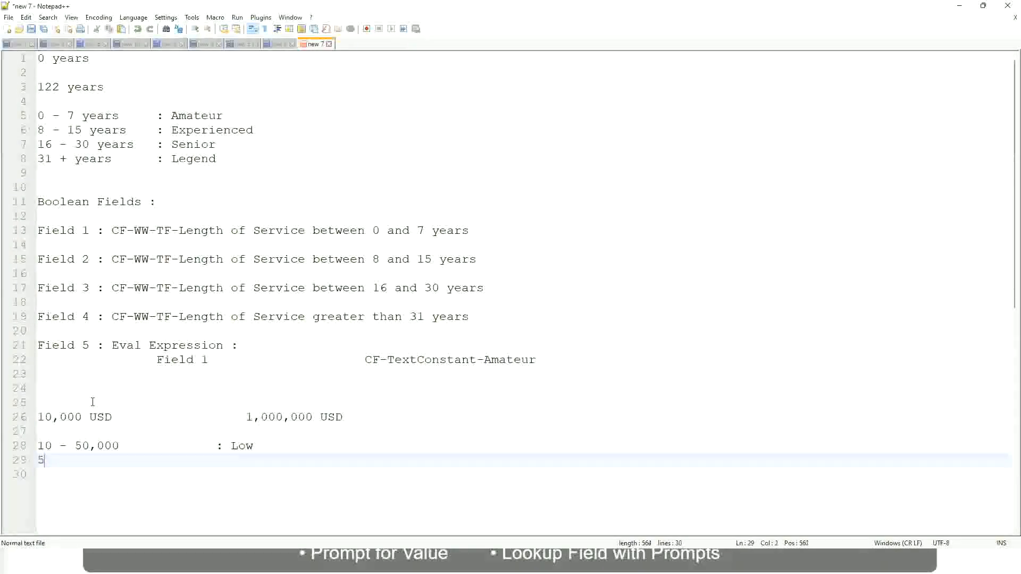
type("0,001 - 150,000")
key("Tab")
key("Tab")
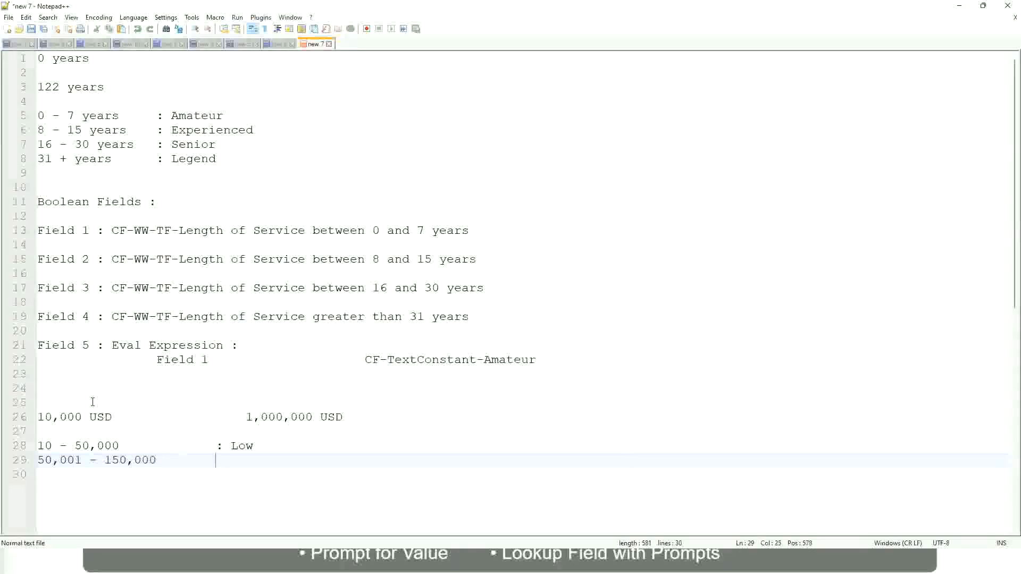
type(": Medium")
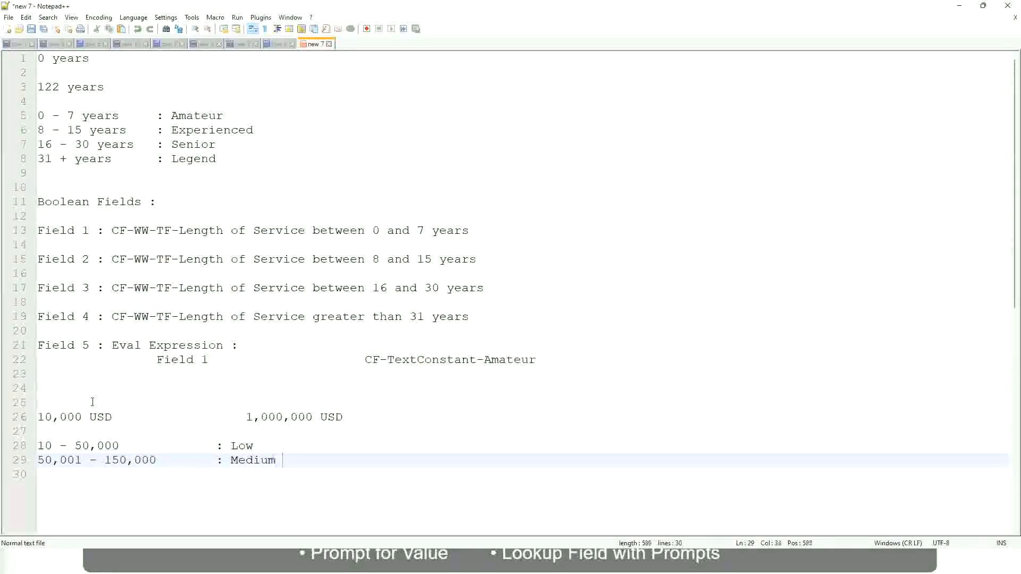
Add the third band "> 150,000 : High" below the Medium band, aligned with the other labels.
key("Return")
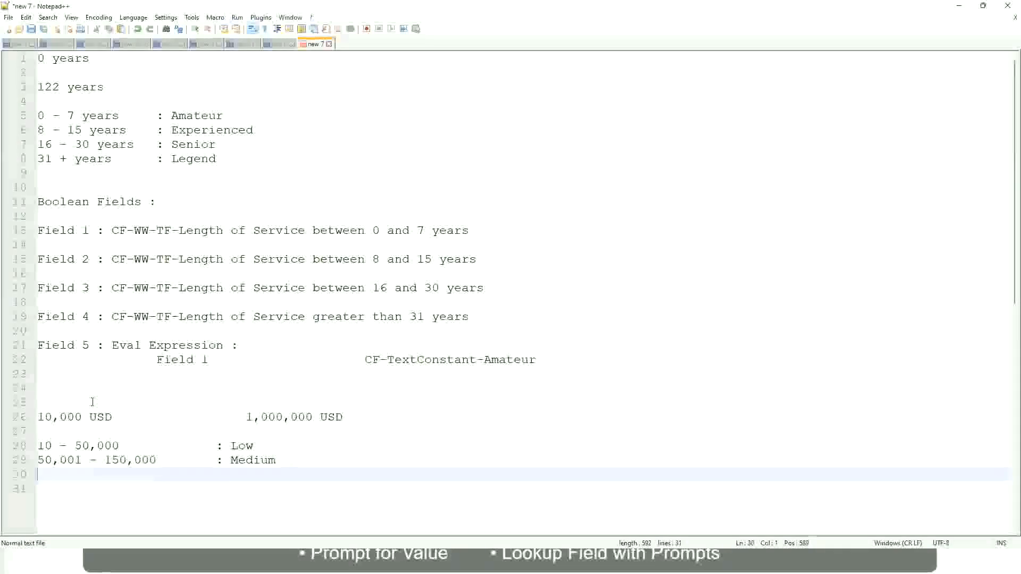
type("> 150,000")
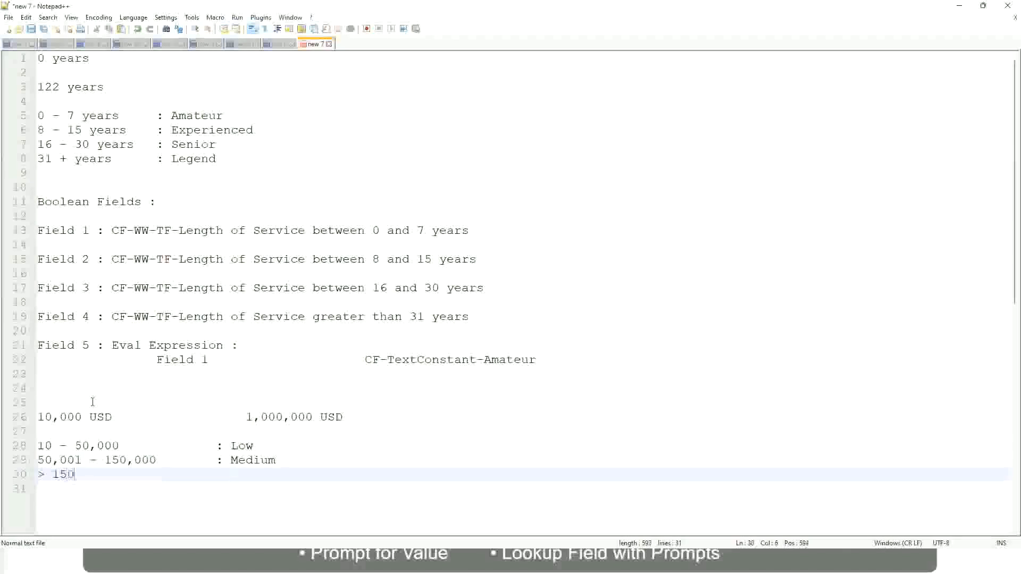
key("Tab")
key("Tab")
key("Tab")
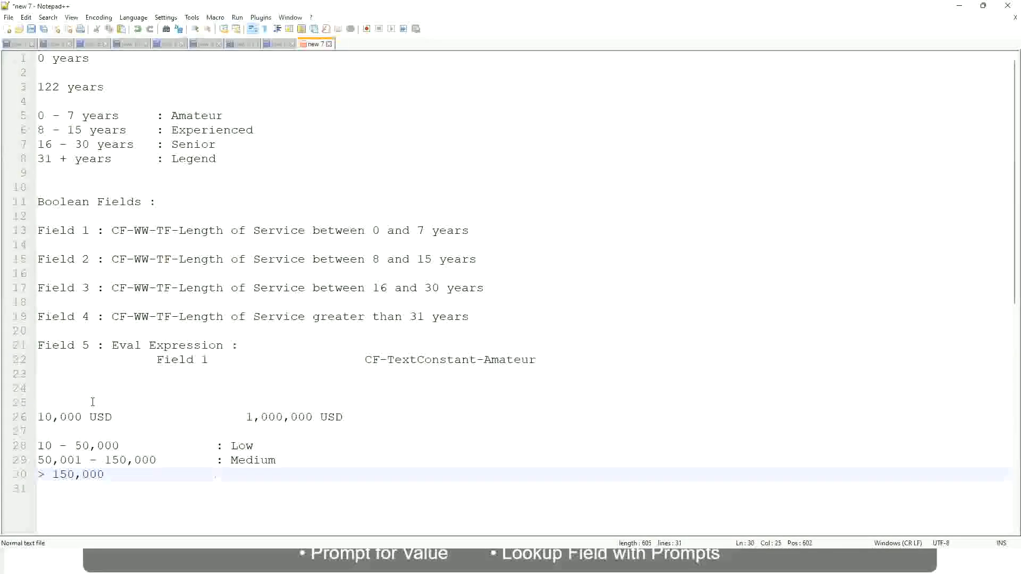
type(": High")
Review the lower and upper USD amounts and the Low, Medium and High bands listed beneath them.
left_click(32, 417)
left_click(32, 417)
left_click(42, 417)
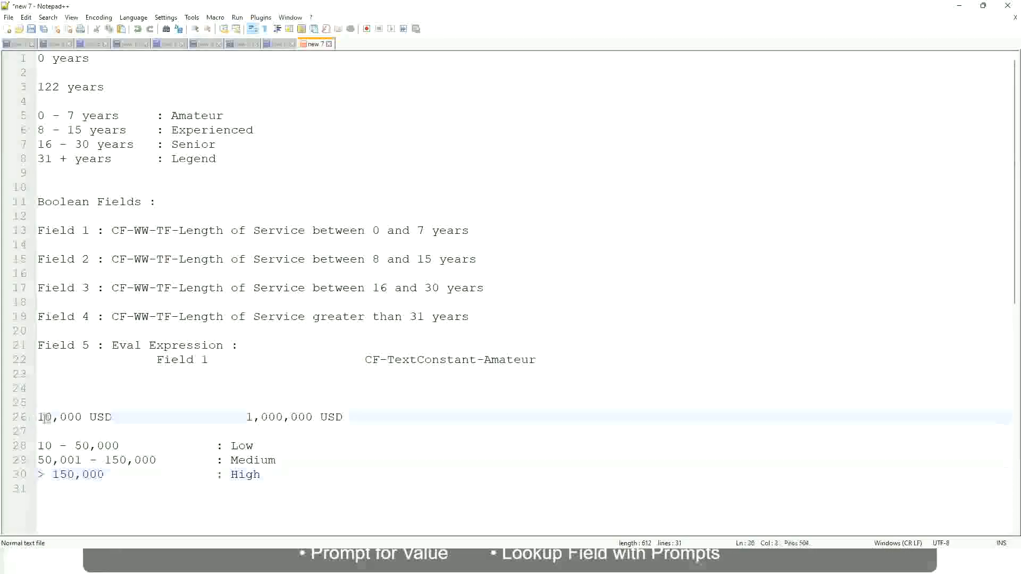
double_click(305, 417)
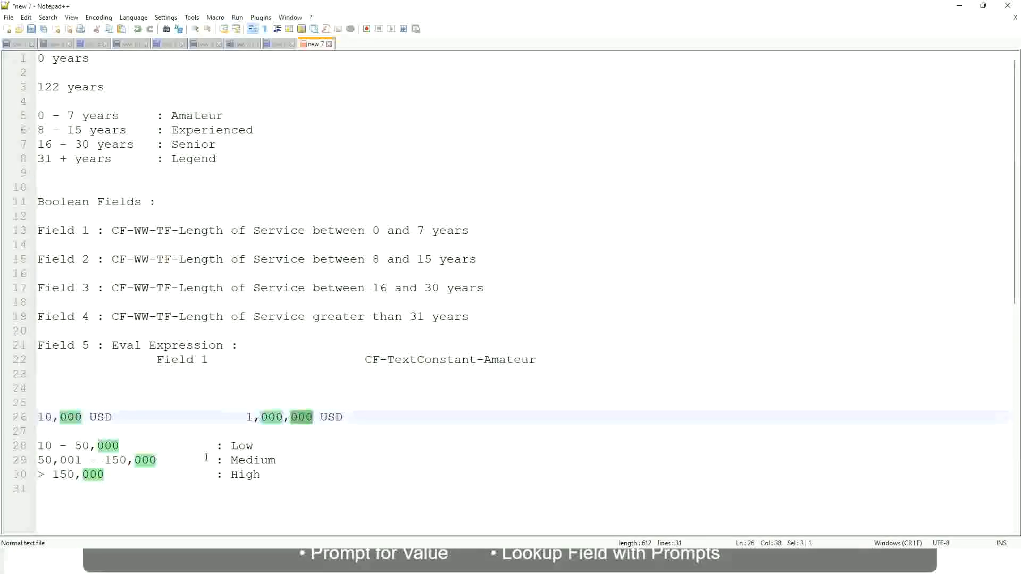
left_click(186, 460)
left_click(33, 416)
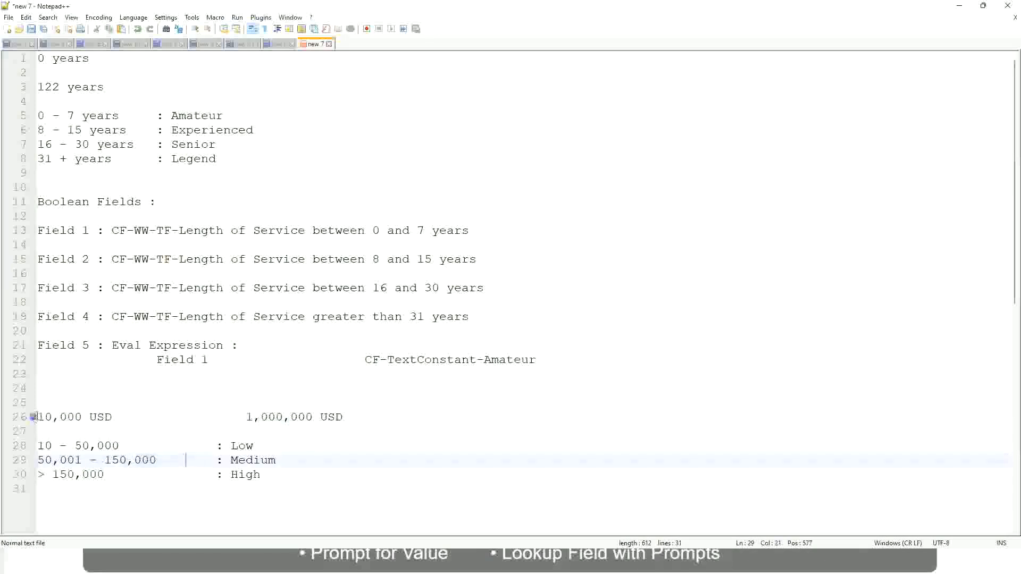
left_click(315, 418)
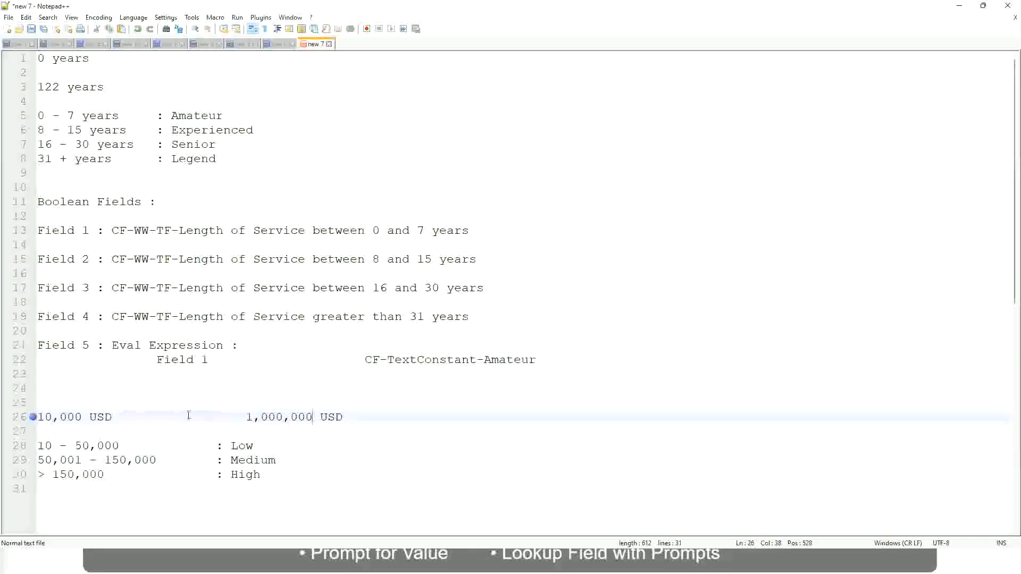
left_click(246, 446)
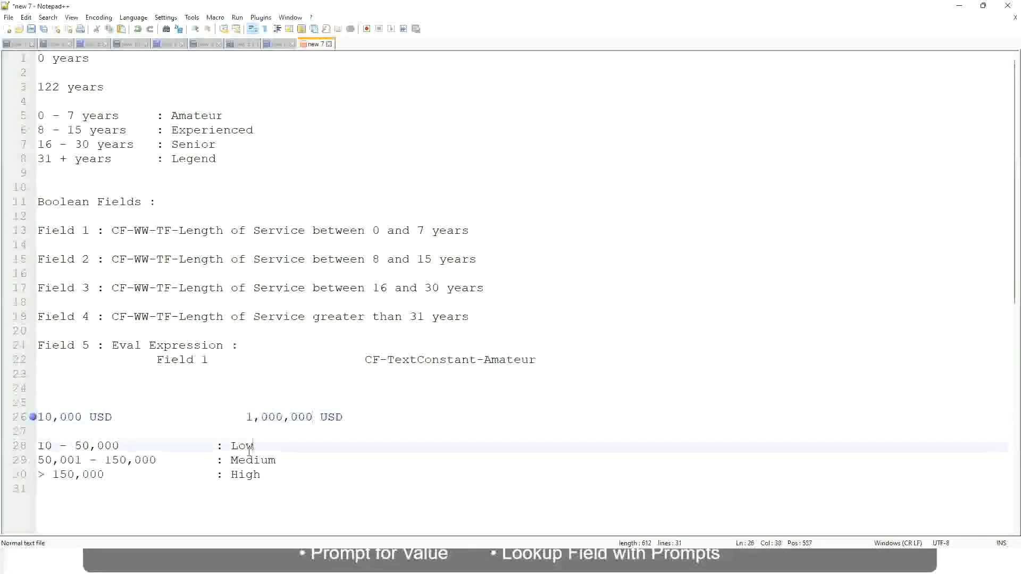
left_click(246, 462)
left_click(246, 478)
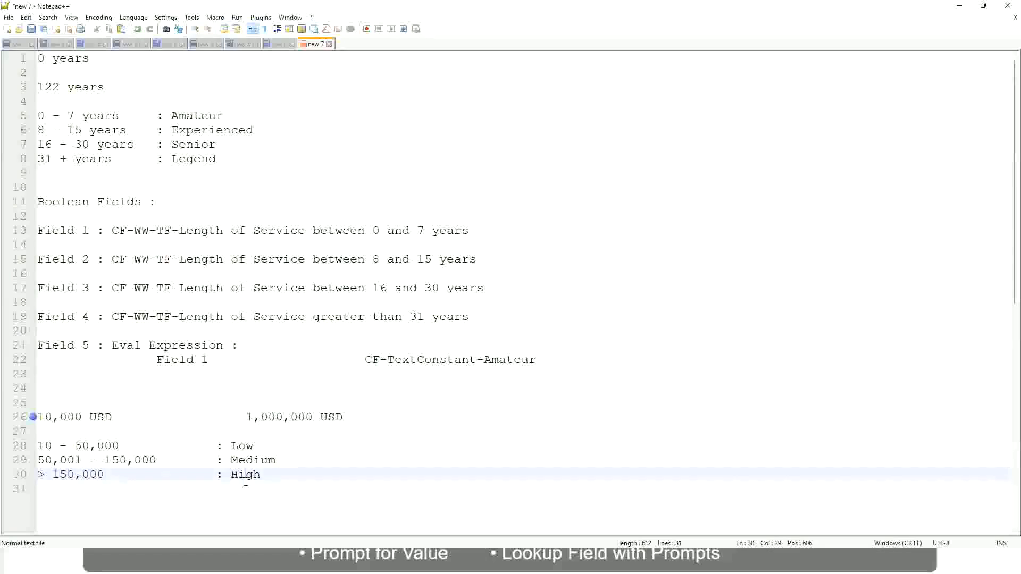
left_click(123, 435)
left_click(251, 487)
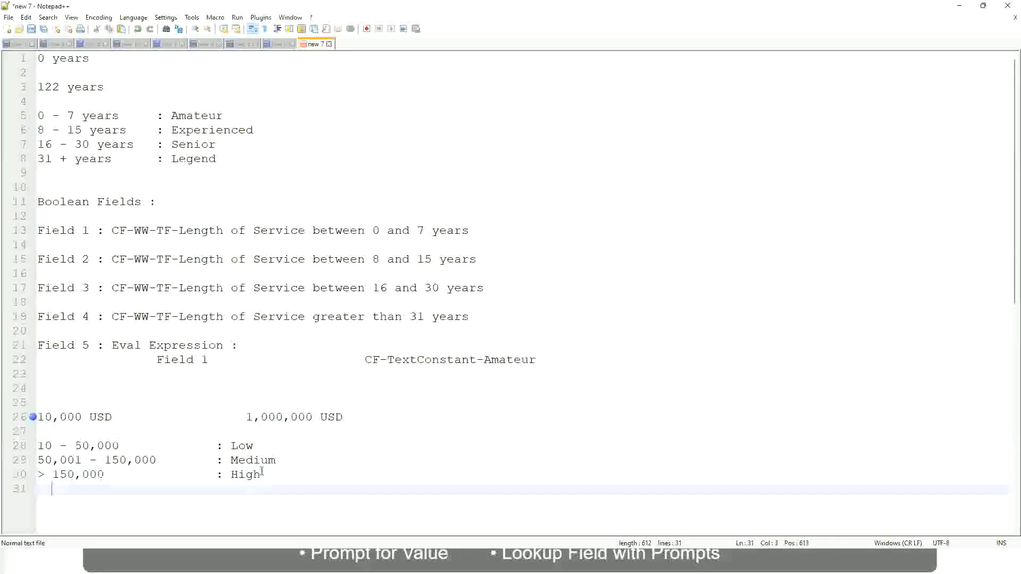
left_click(261, 472)
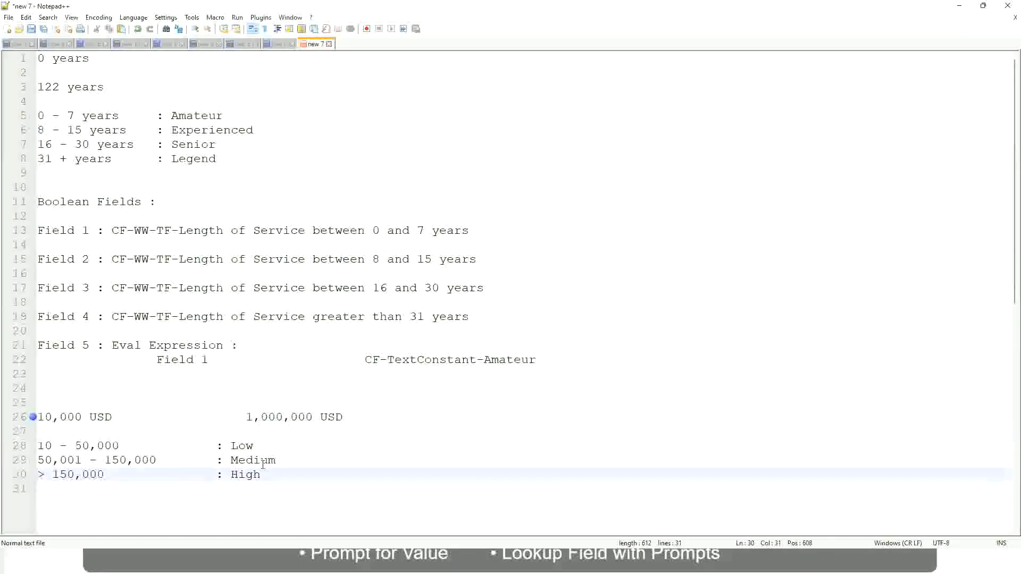